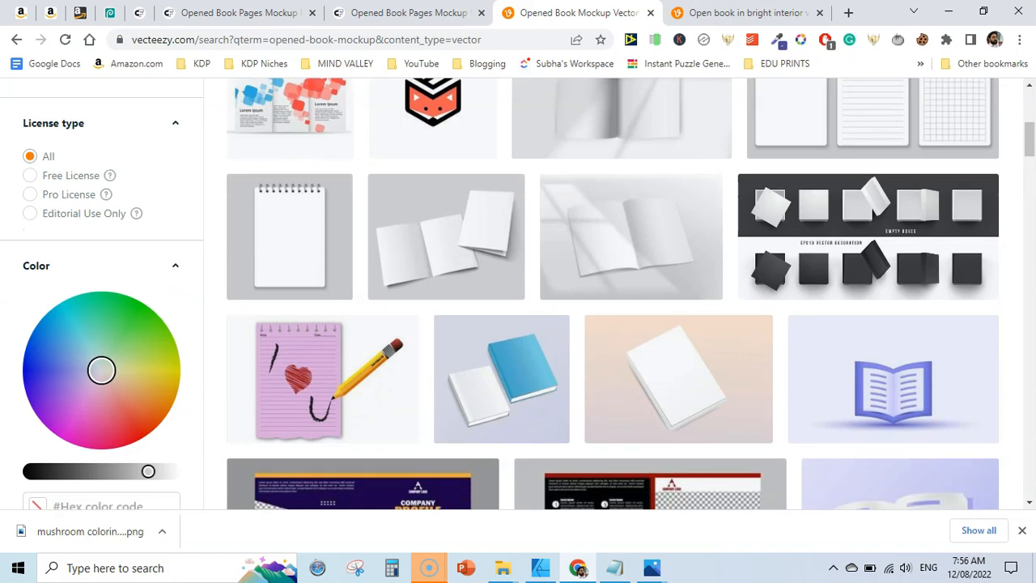
# Switch to the Creative Fabrica Opened Book Pages Mockup Psd product page and scroll through it
pyautogui.click(408, 12)
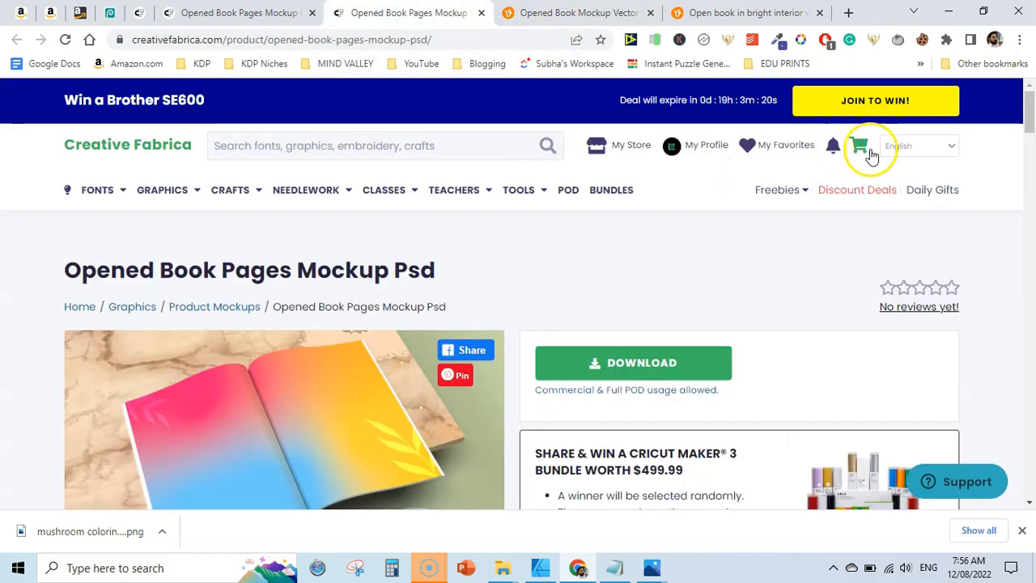
pyautogui.scroll(-2, 1029, 106)
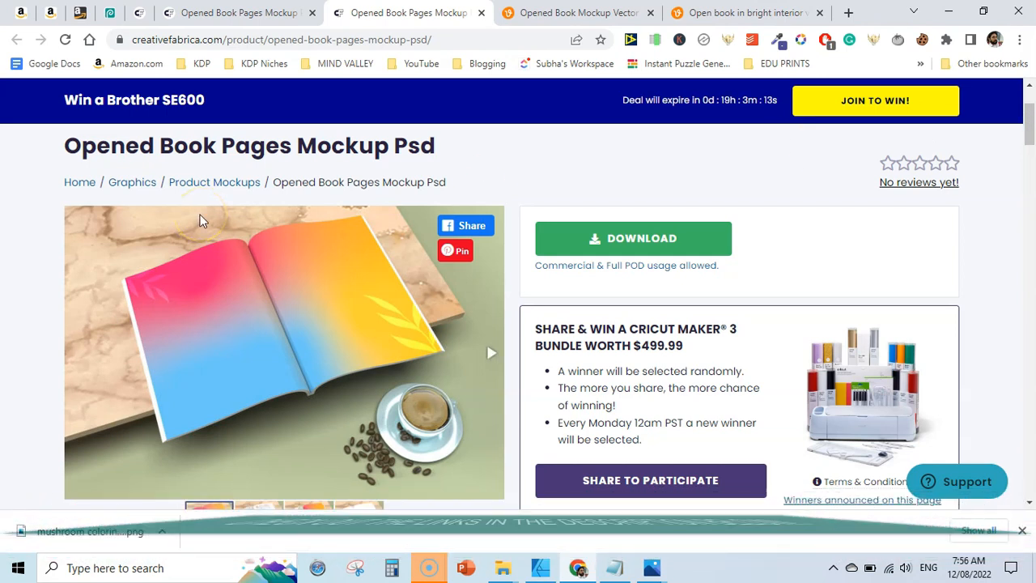
# Close the two Vecteezy book mockup tabs and the downloads bar
pyautogui.hotkey('ctrl', 'Tab')
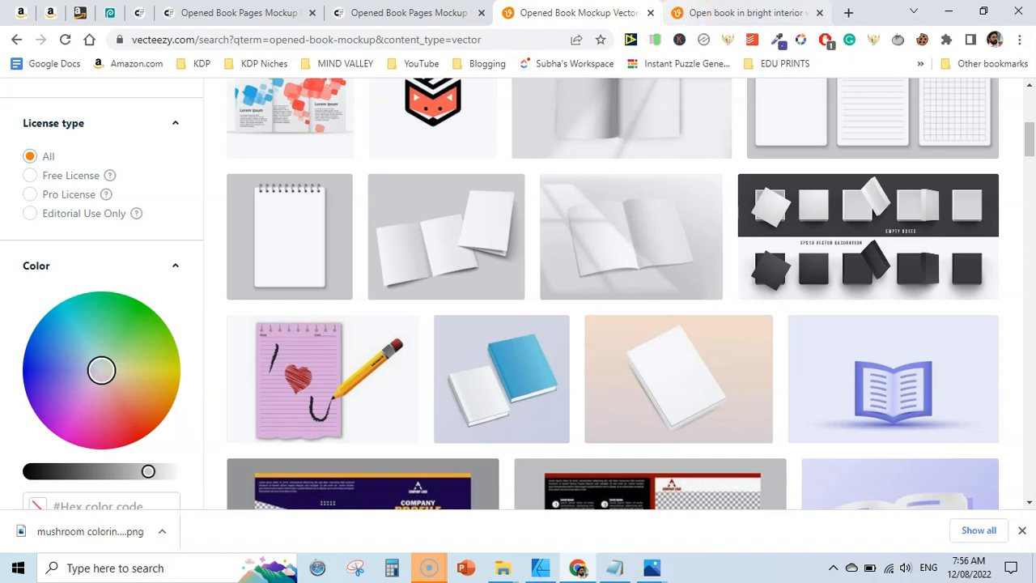
pyautogui.click(650, 14)
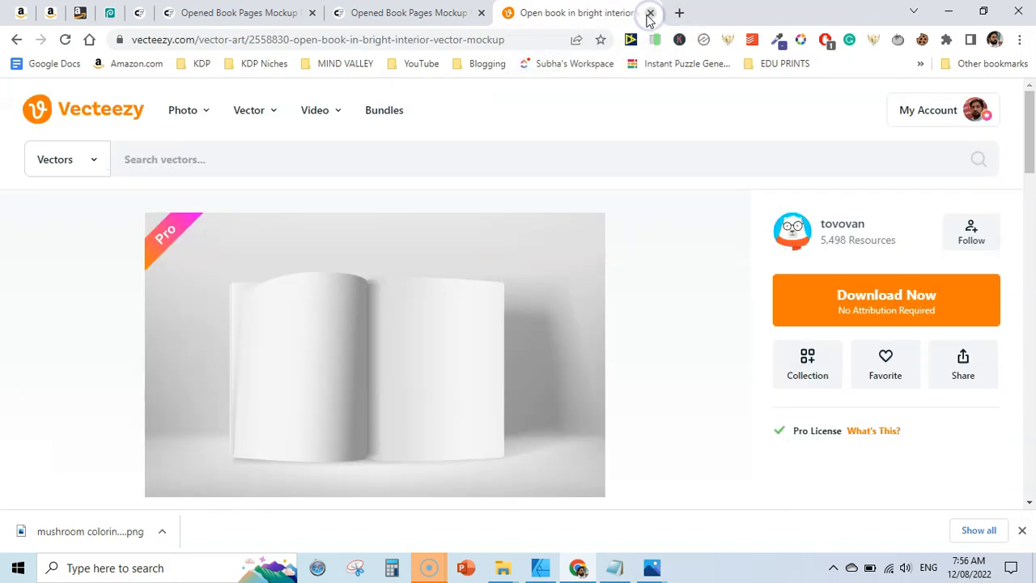
pyautogui.click(650, 14)
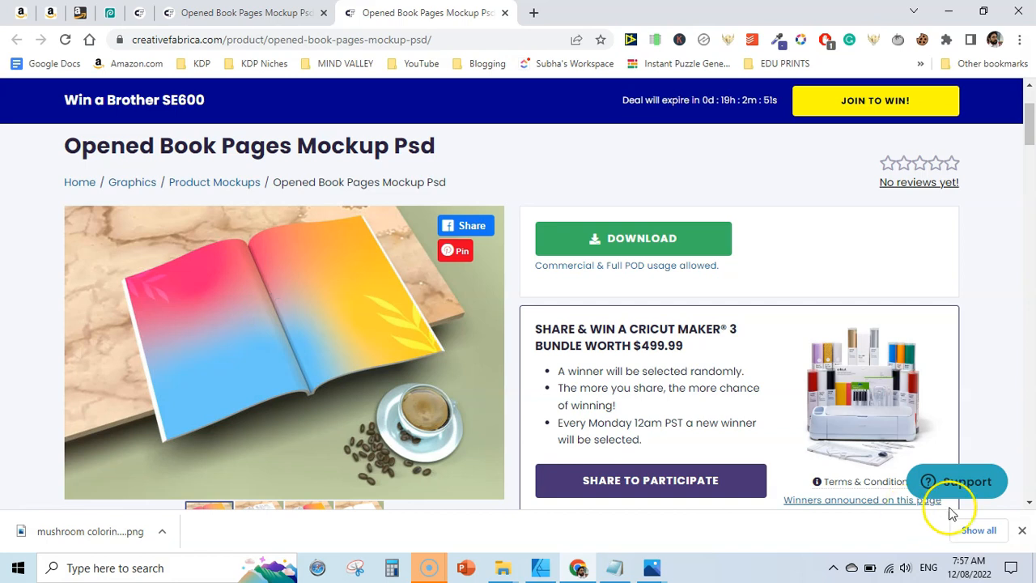
pyautogui.click(1021, 530)
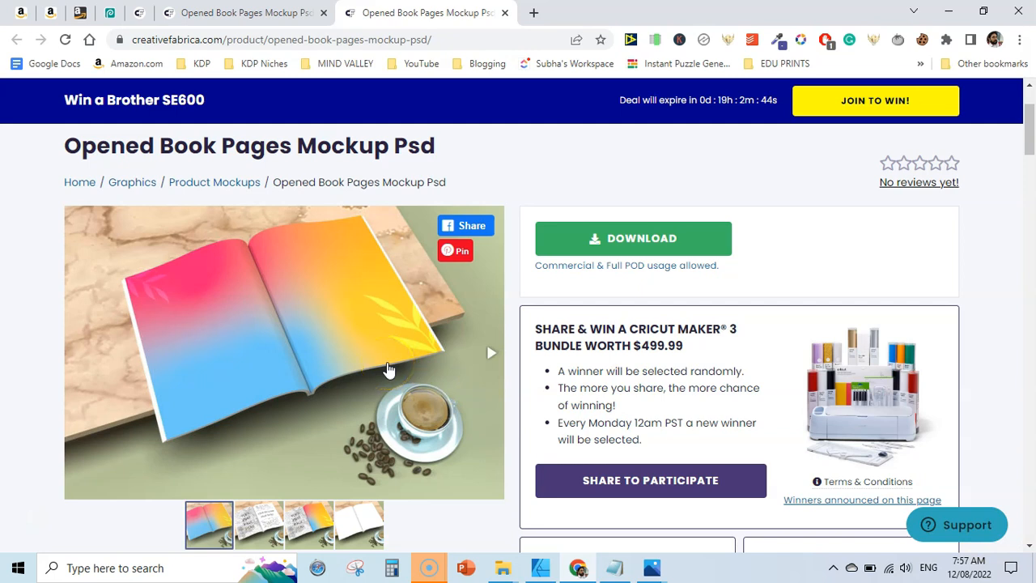
# Locate the Opened book pages mockup psd folder in File Explorer, showing its files as large icons
pyautogui.click(110, 13)
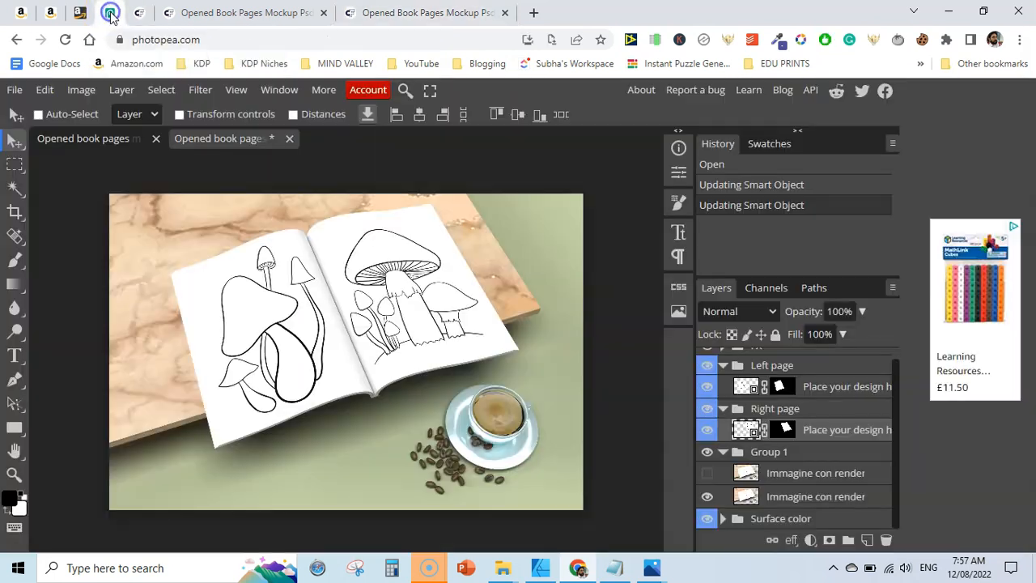
pyautogui.click(508, 568)
pyautogui.click(564, 457)
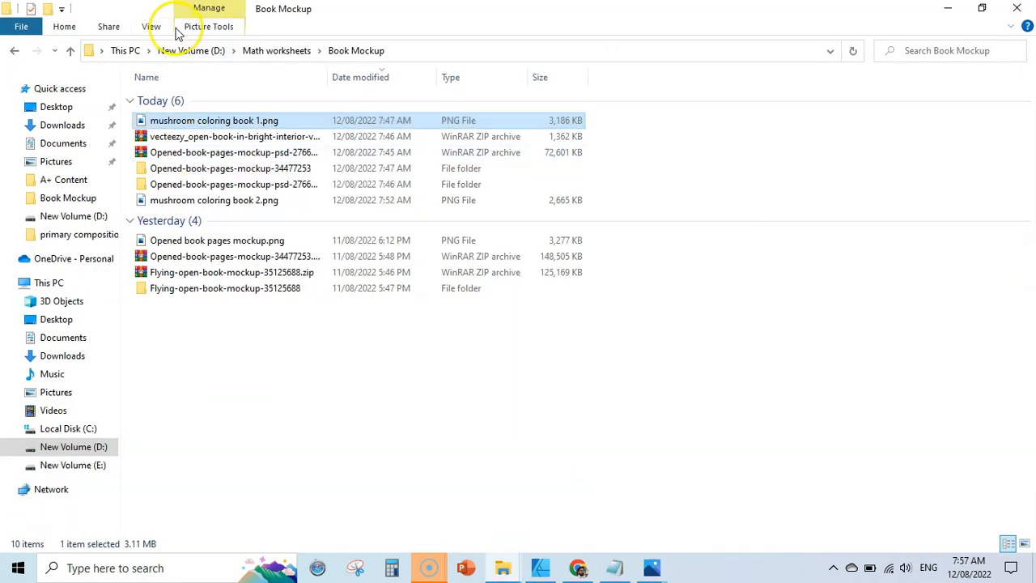
pyautogui.click(151, 27)
pyautogui.click(356, 45)
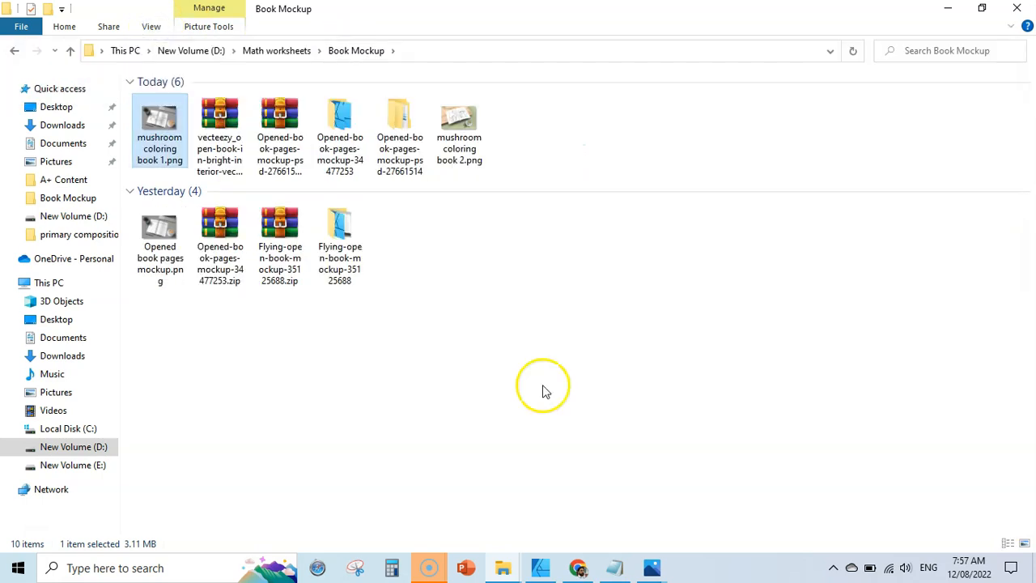
pyautogui.doubleClick(411, 169)
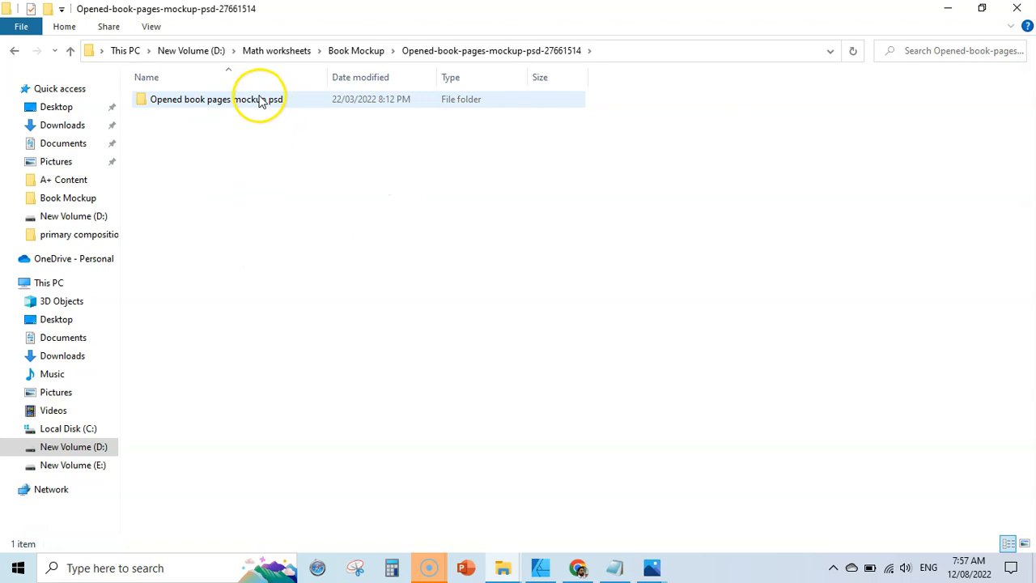
pyautogui.doubleClick(220, 98)
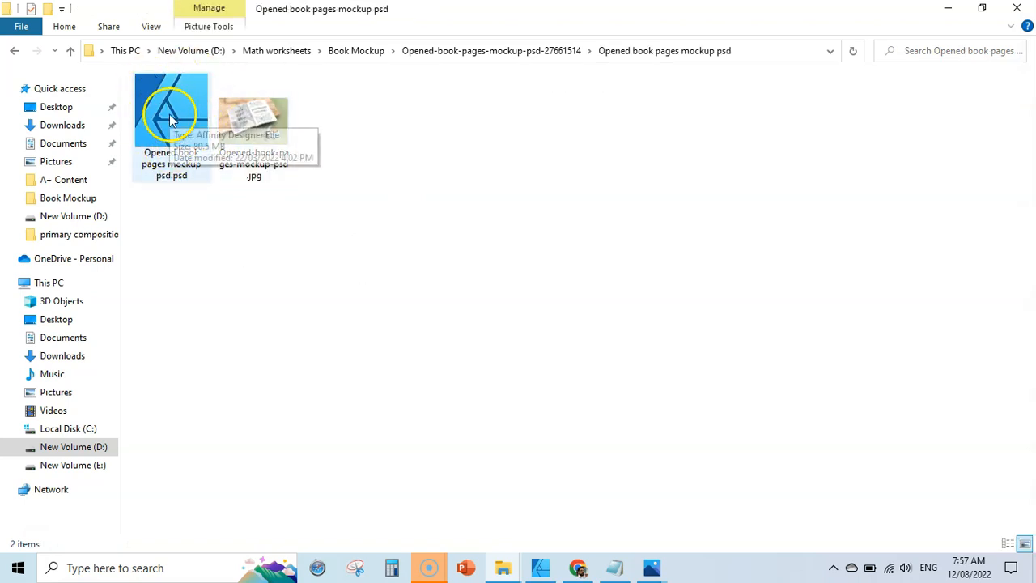
# Open Opened book pages mockup psd.psd in Photopea
pyautogui.click(577, 568)
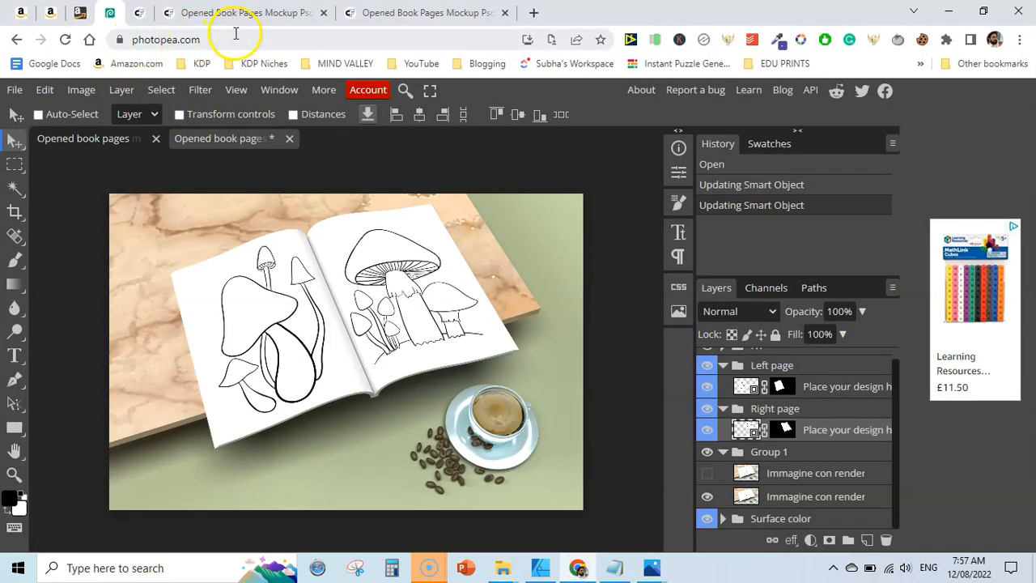
pyautogui.click(12, 90)
pyautogui.click(36, 136)
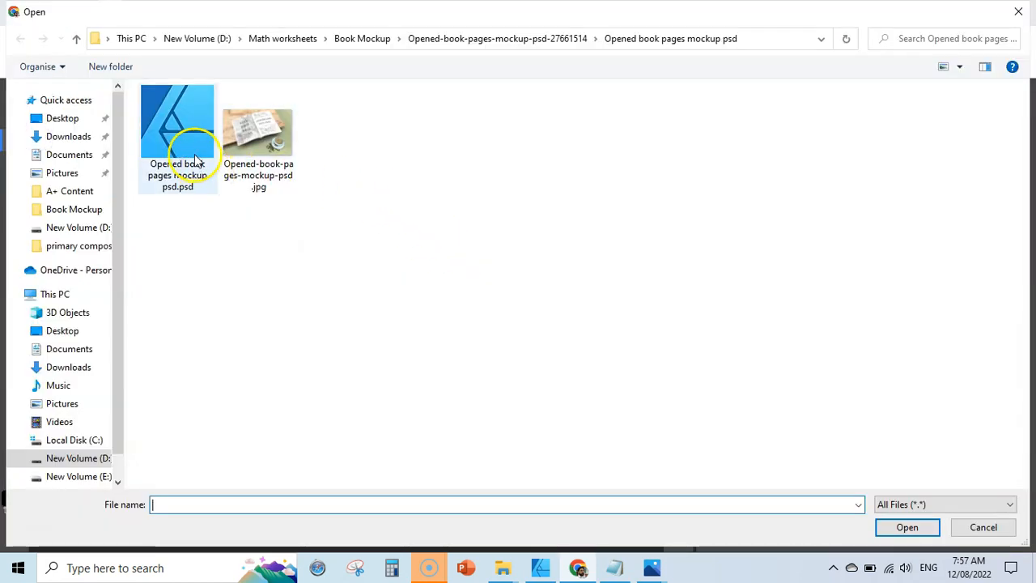
pyautogui.doubleClick(174, 131)
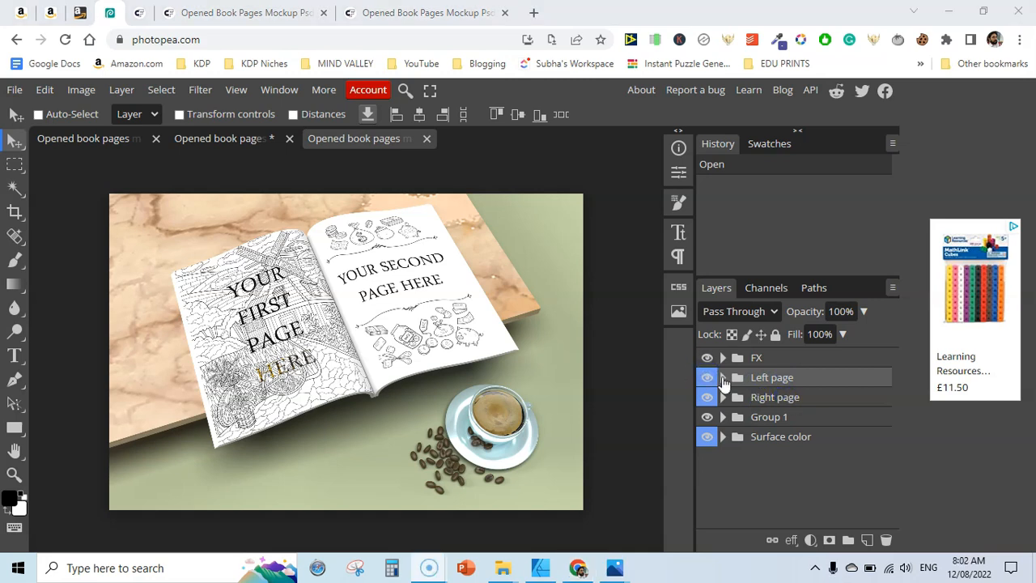
# Replace the Left page smart object's placeholder design with a mushroom coloring page image
pyautogui.click(722, 378)
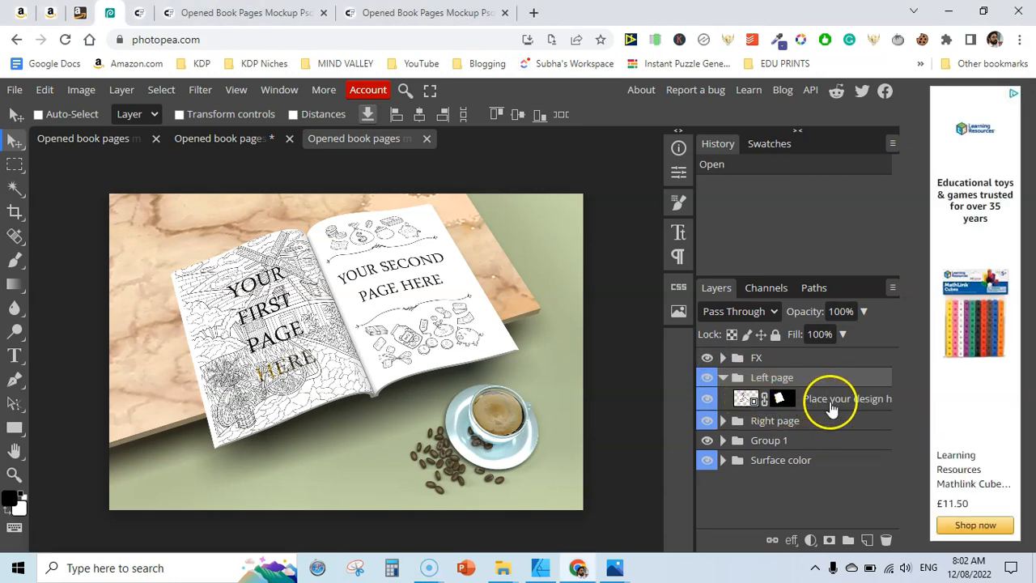
pyautogui.doubleClick(744, 398)
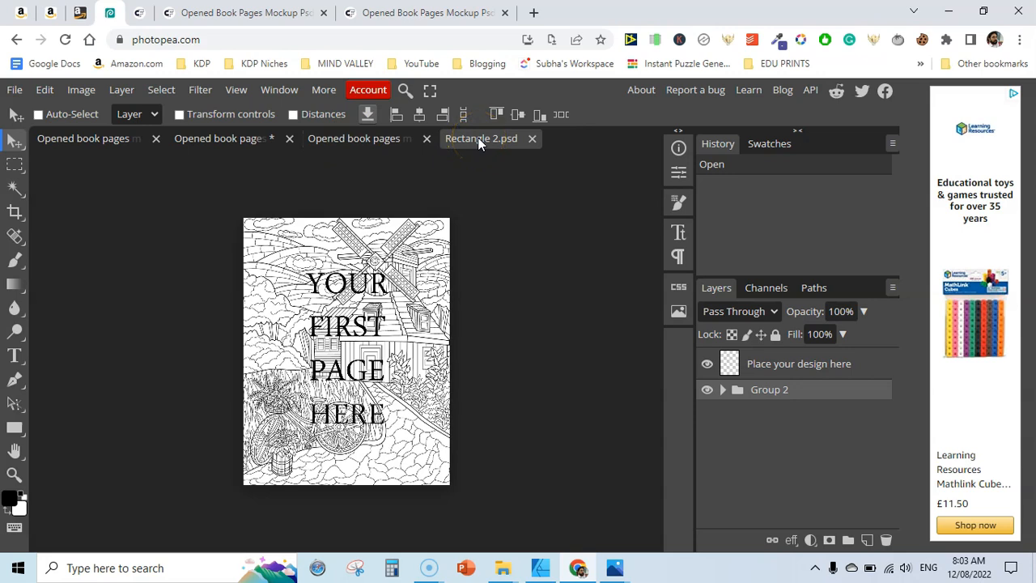
pyautogui.click(706, 390)
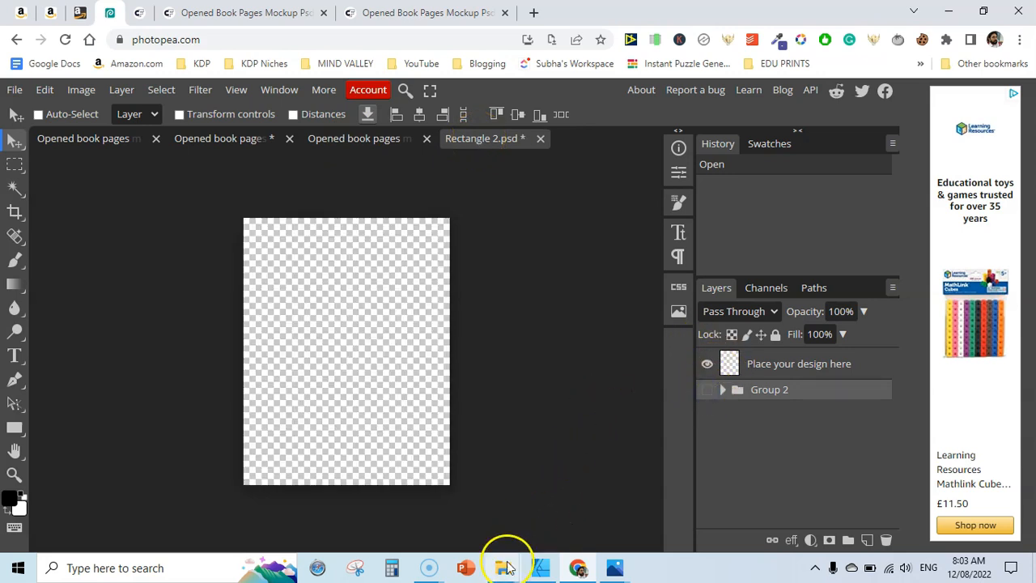
pyautogui.moveTo(503, 569)
pyautogui.click(453, 478)
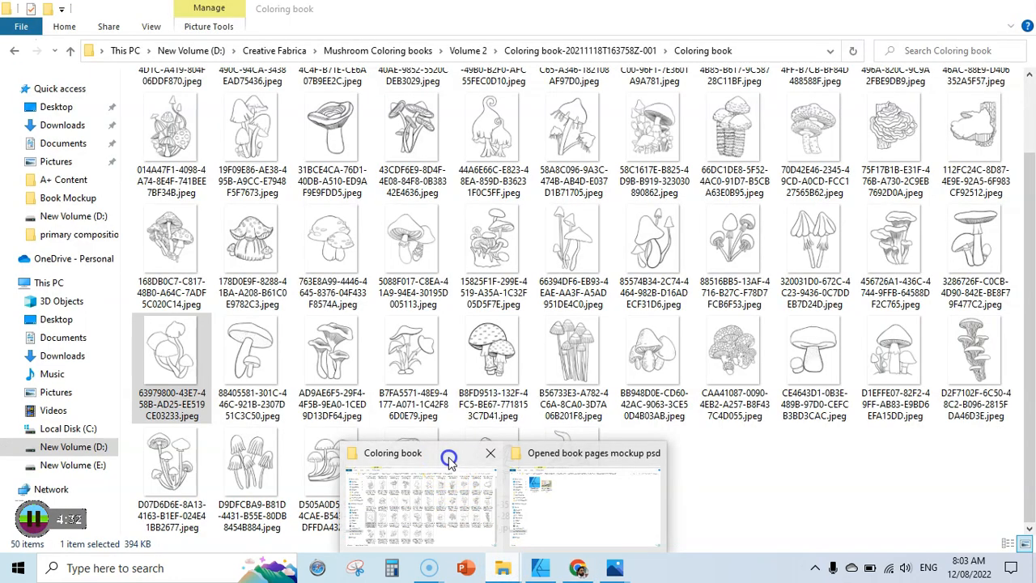
pyautogui.moveTo(573, 463); pyautogui.dragTo(311, 317)
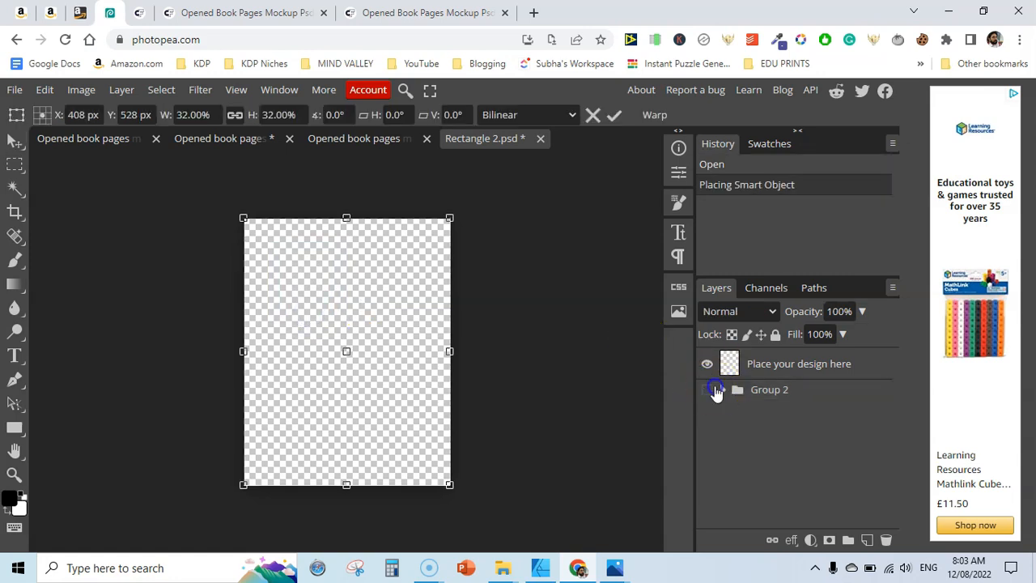
pyautogui.click(707, 393)
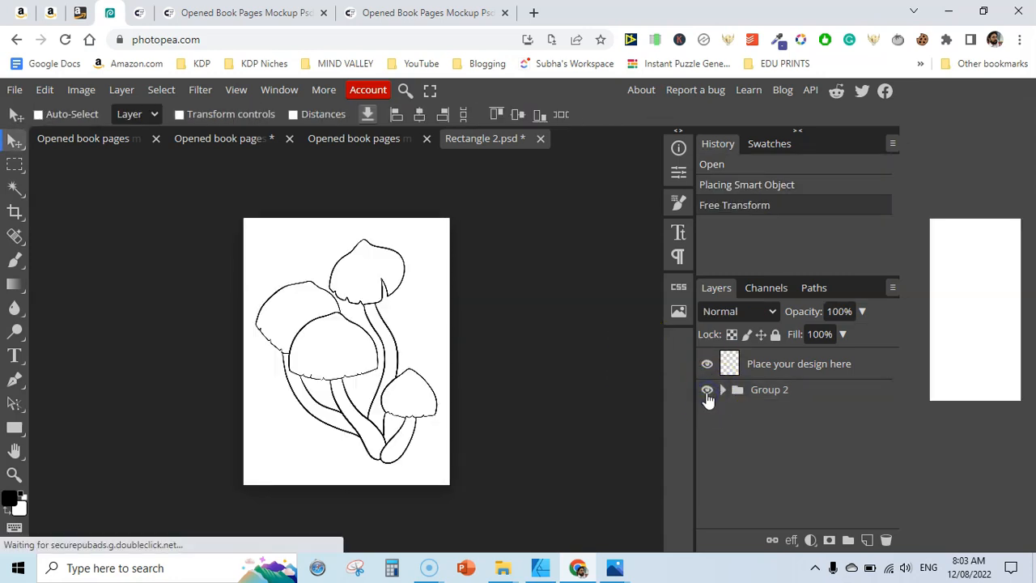
# Save the Left page smart object and close its tab to update the mockup
pyautogui.click(14, 92)
pyautogui.click(61, 246)
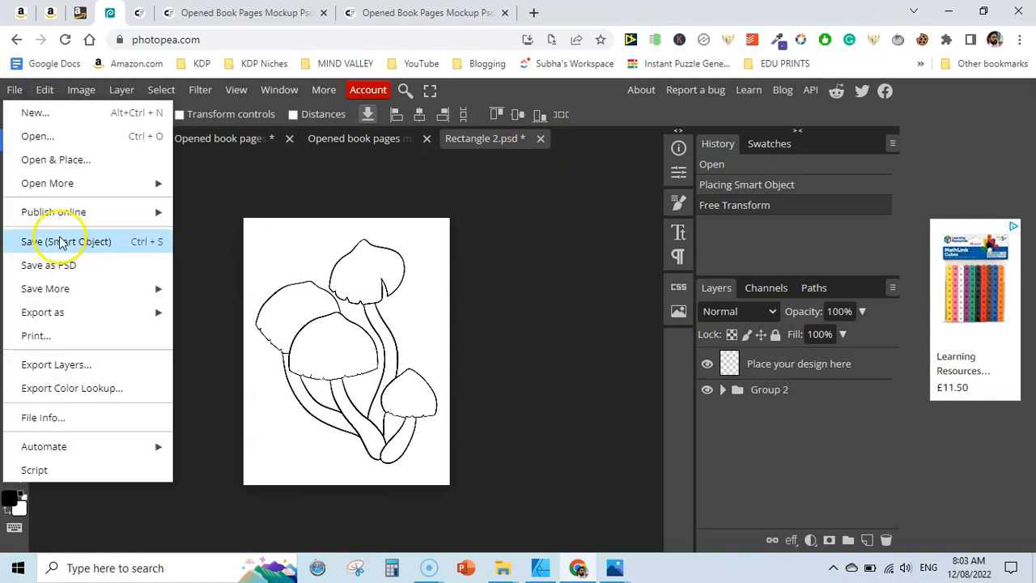
pyautogui.click(61, 246)
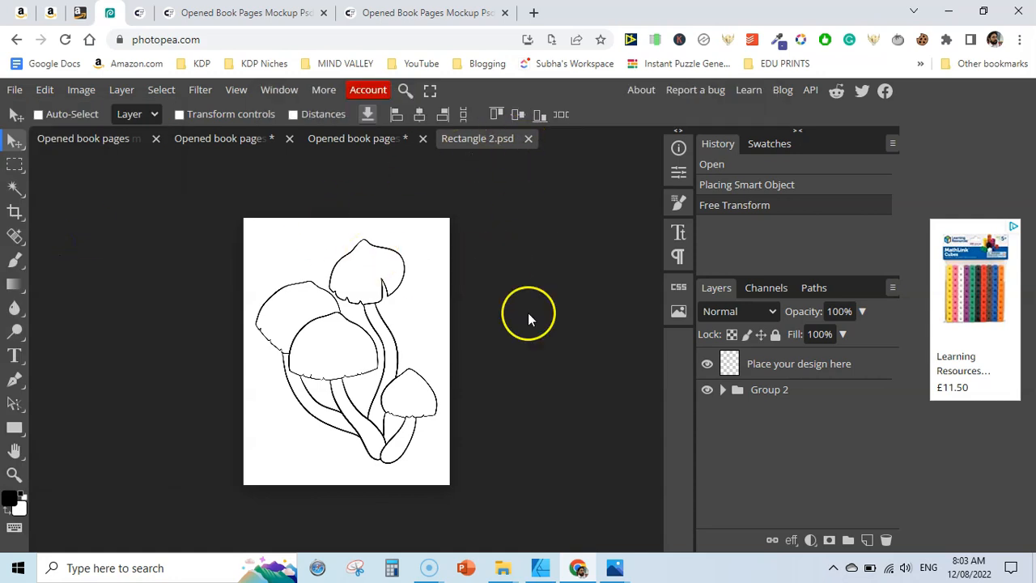
pyautogui.click(528, 138)
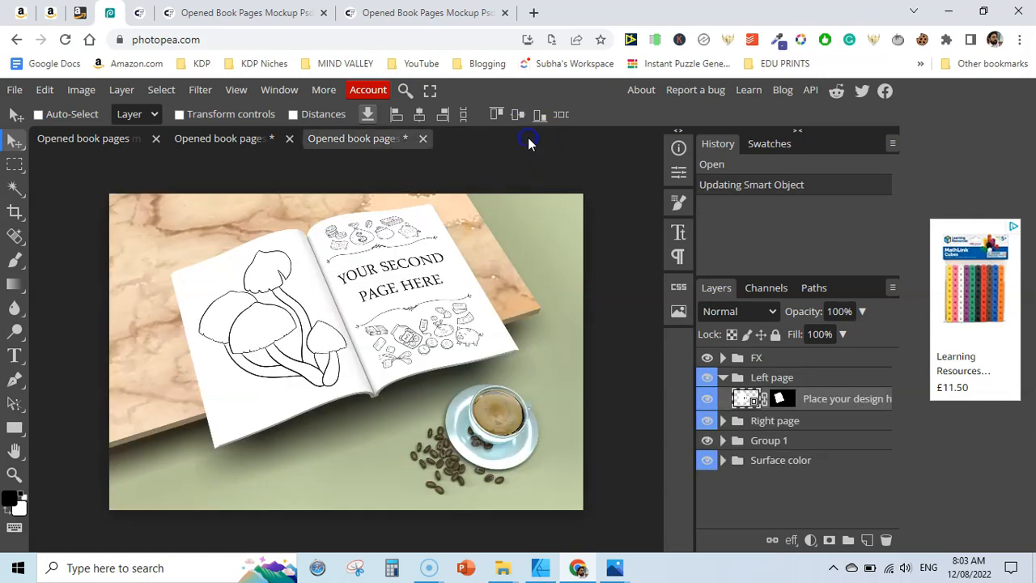
# Open the Right page smart object and place a second mushroom coloring page image into it
pyautogui.click(723, 421)
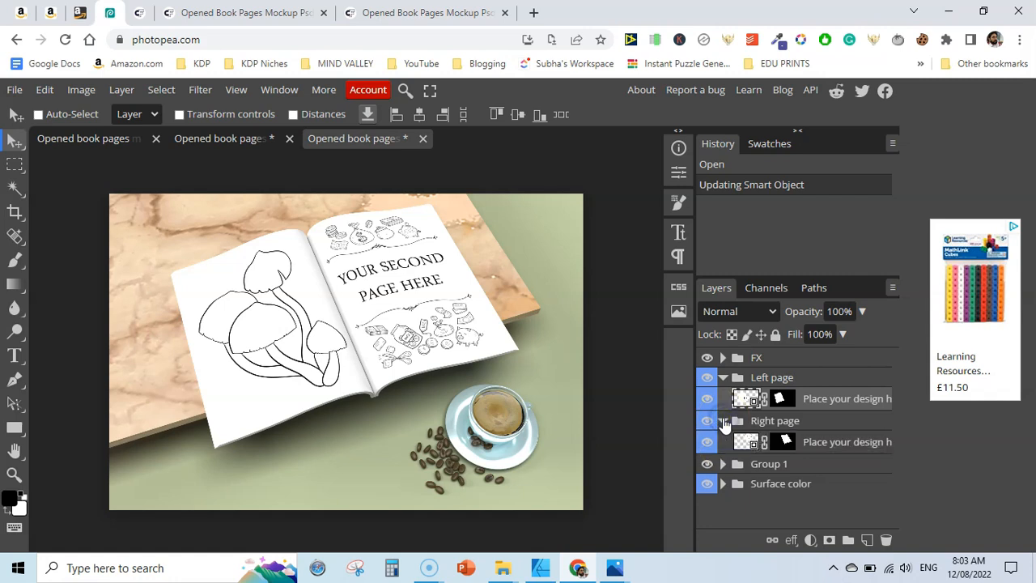
pyautogui.click(742, 444)
pyautogui.doubleClick(742, 444)
pyautogui.click(735, 399)
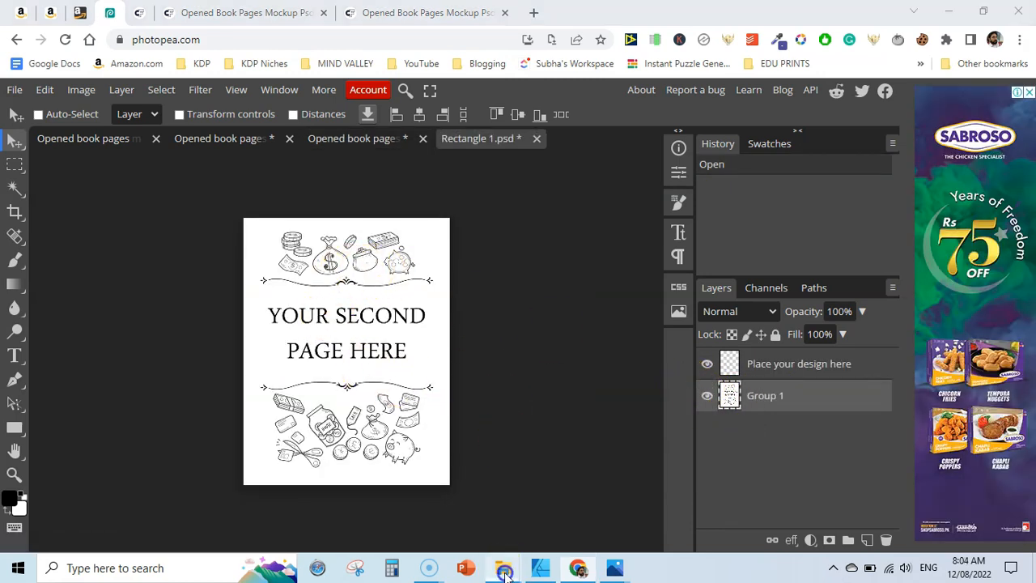
pyautogui.moveTo(502, 567)
pyautogui.click(442, 450)
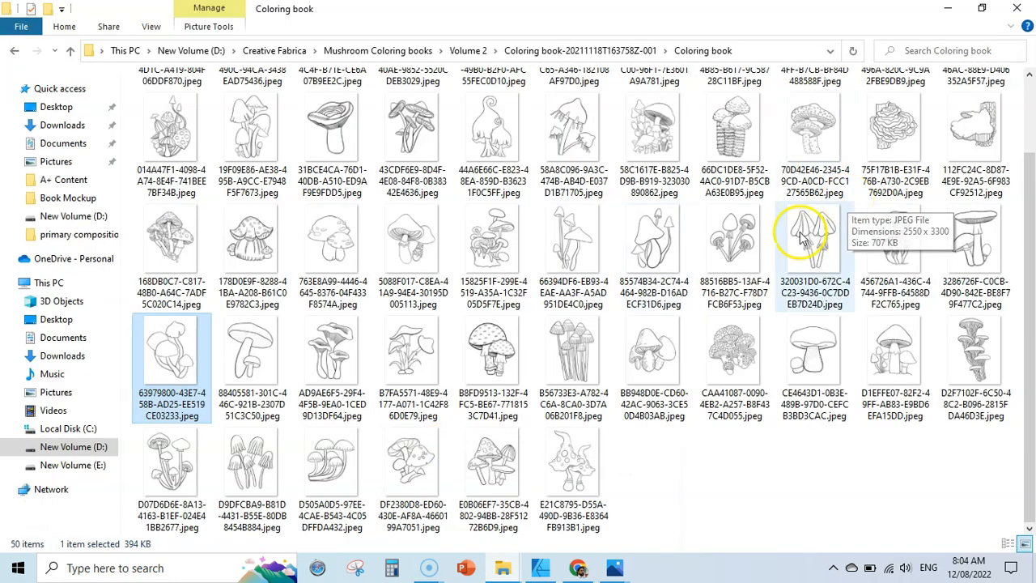
pyautogui.moveTo(635, 236); pyautogui.dragTo(300, 339)
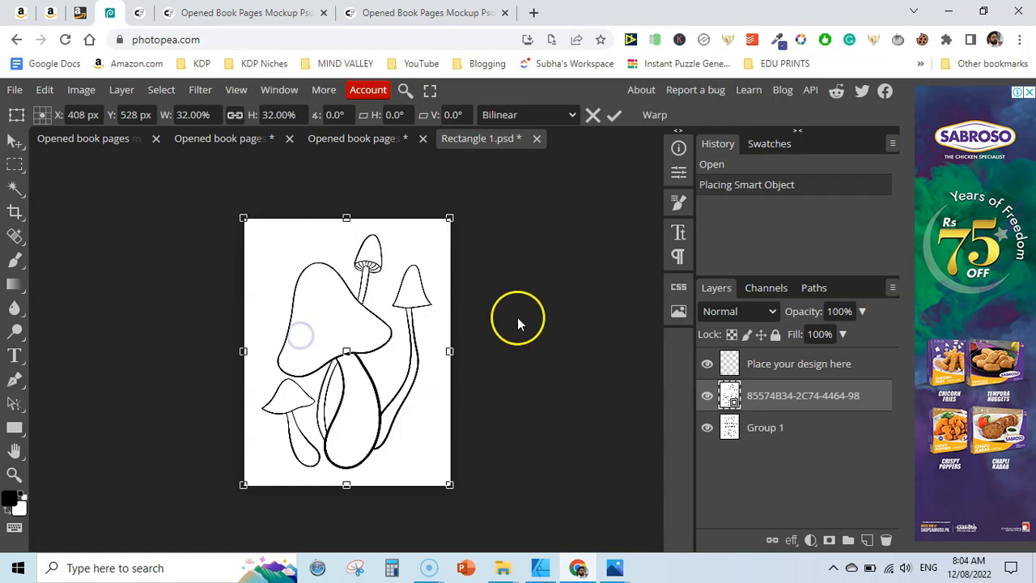
# Hide the placeholder Group 1, save the Right page smart object and close its tab
pyautogui.click(707, 427)
pyautogui.click(707, 429)
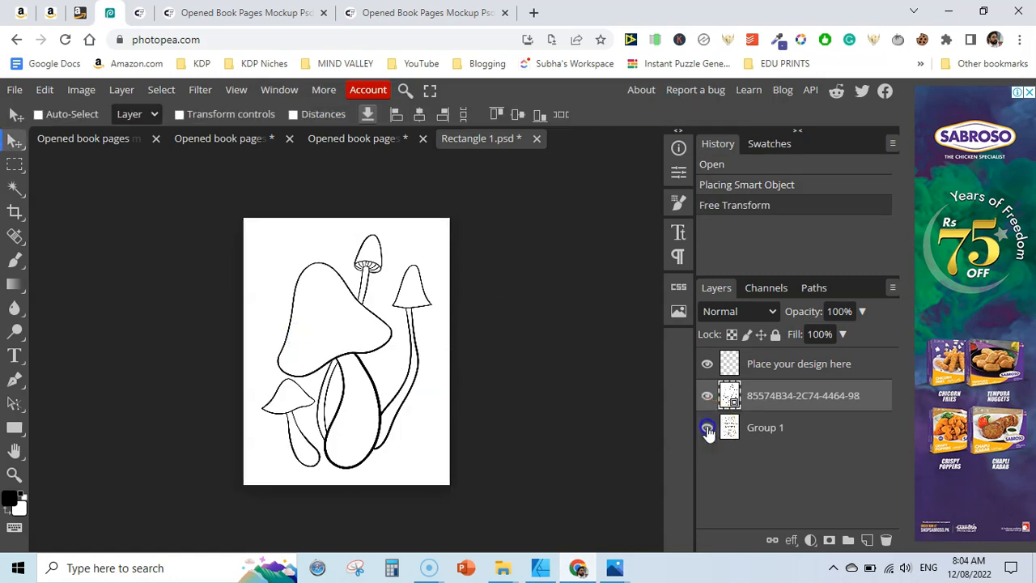
pyautogui.click(14, 89)
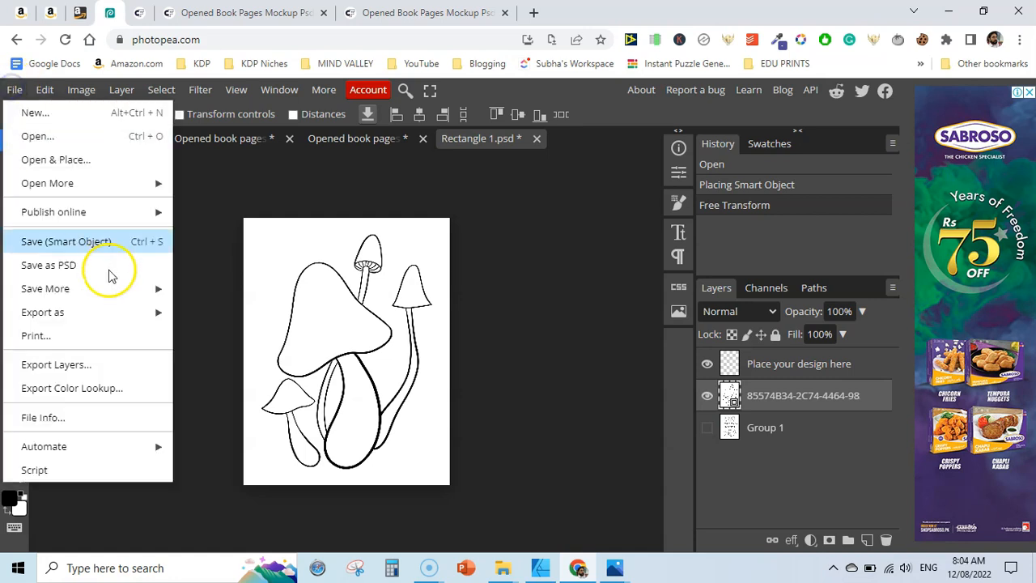
pyautogui.click(99, 241)
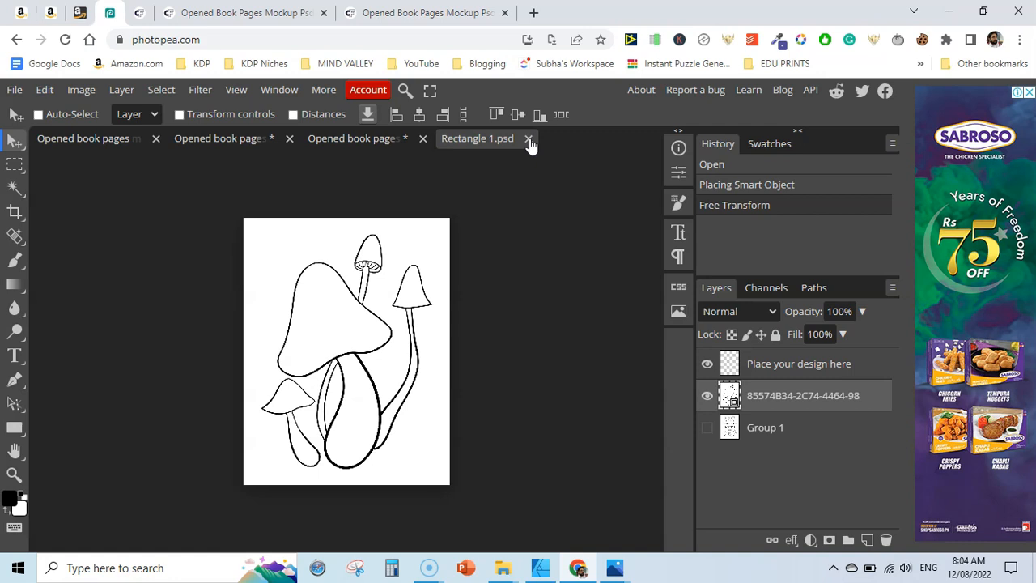
pyautogui.click(528, 140)
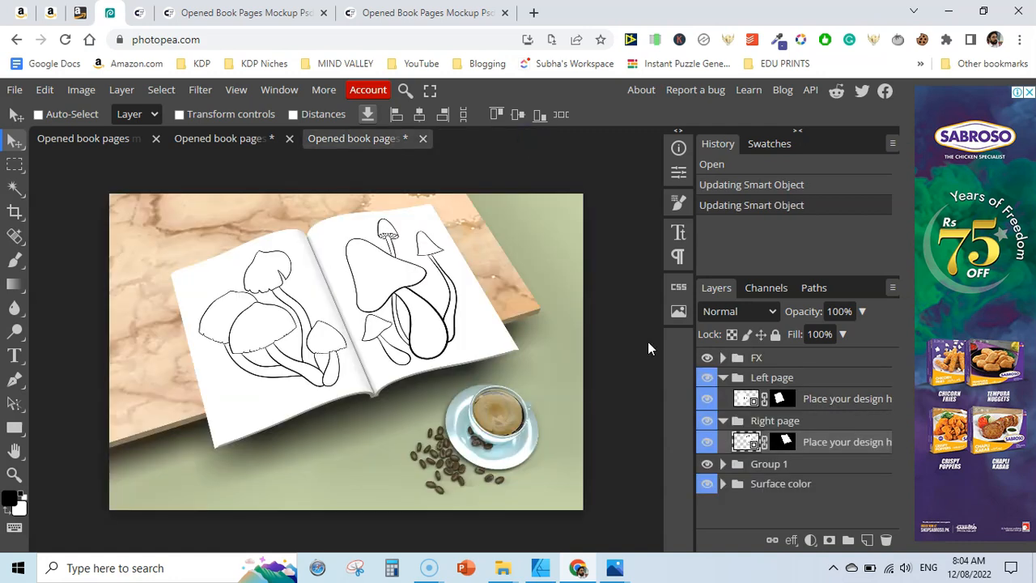
# Toggle the Surface color and Group 1 layers' visibility to check their effect on the mockup
pyautogui.click(707, 484)
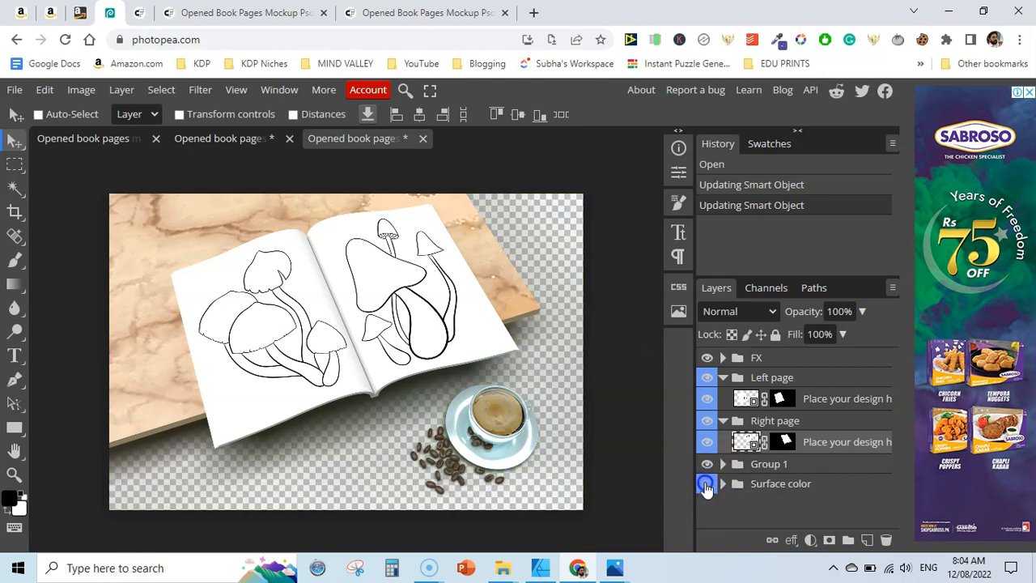
pyautogui.click(708, 484)
pyautogui.click(707, 464)
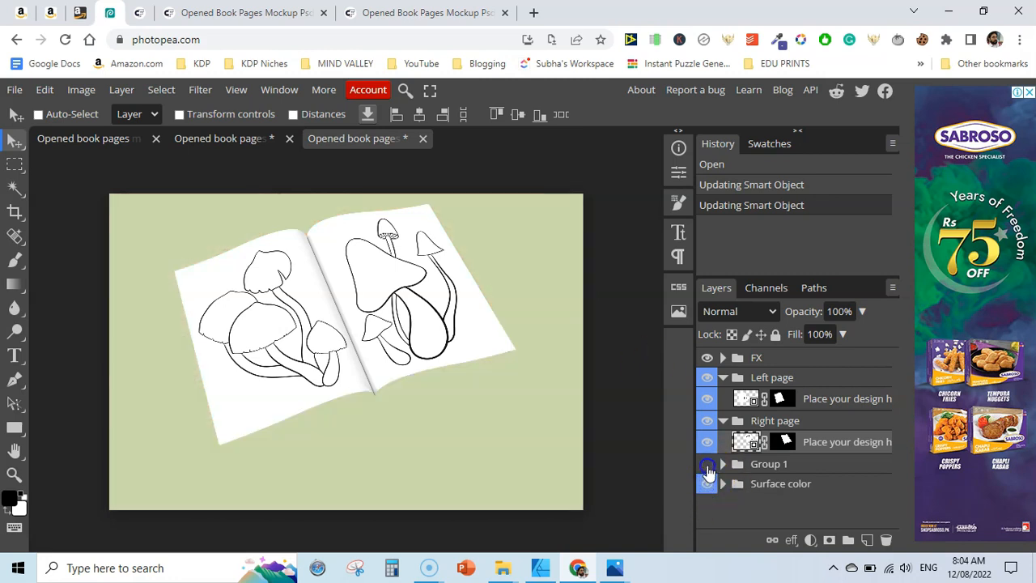
pyautogui.click(722, 463)
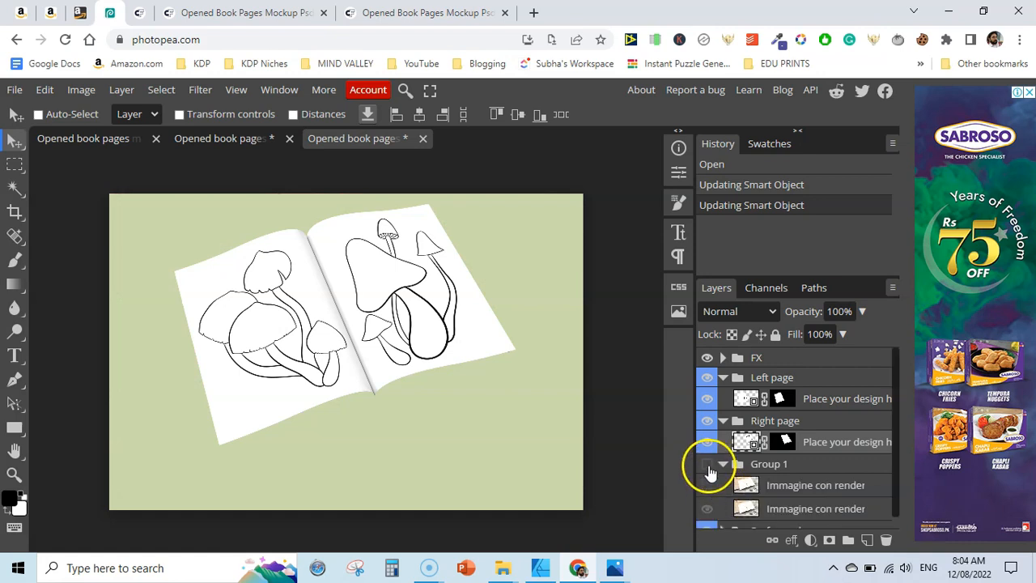
pyautogui.click(708, 466)
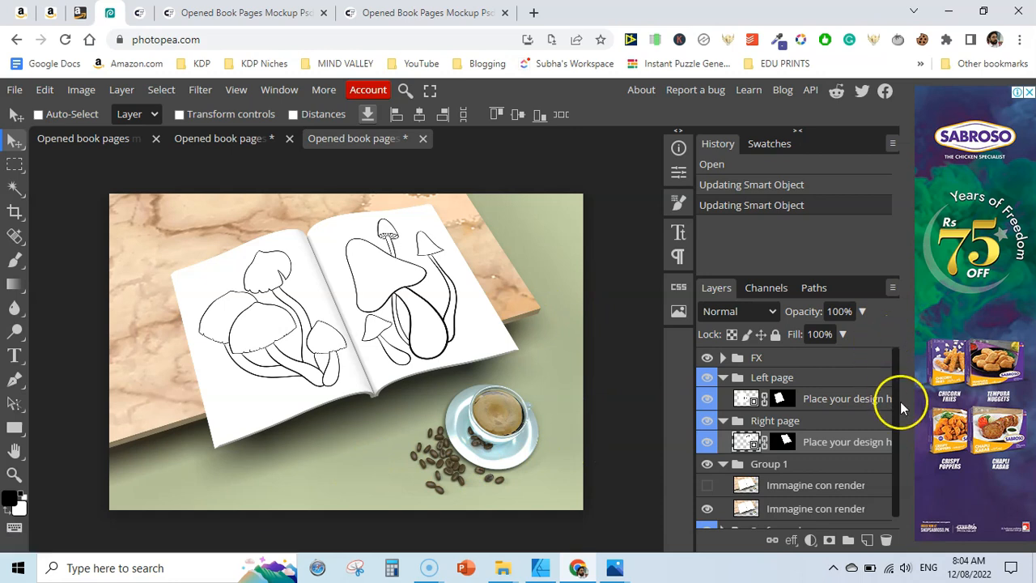
# Expand the Surface color group and set its Color surface fill to blue #1861ce
pyautogui.moveTo(897, 403); pyautogui.dragTo(895, 497)
pyautogui.click(721, 519)
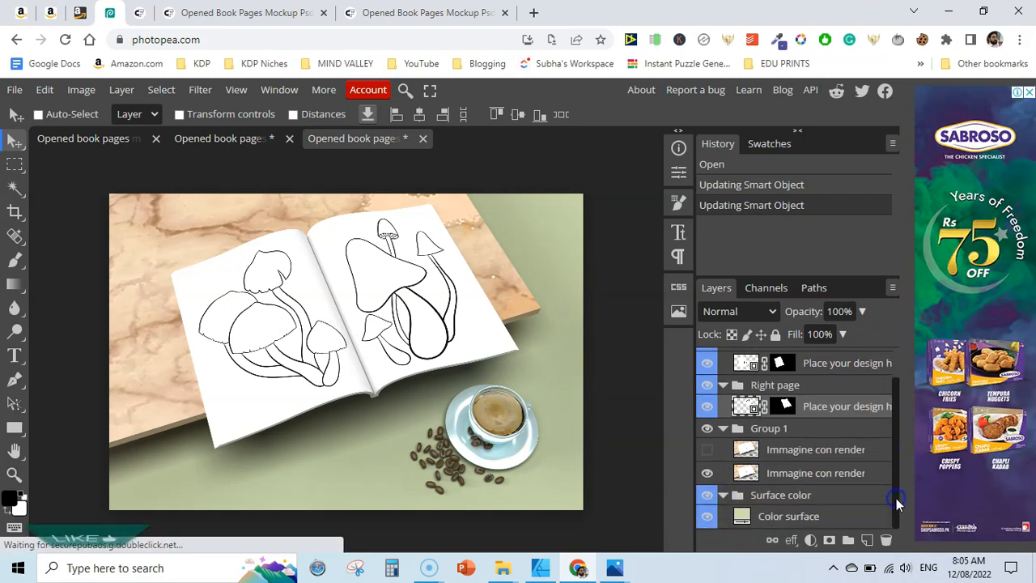
pyautogui.doubleClick(741, 516)
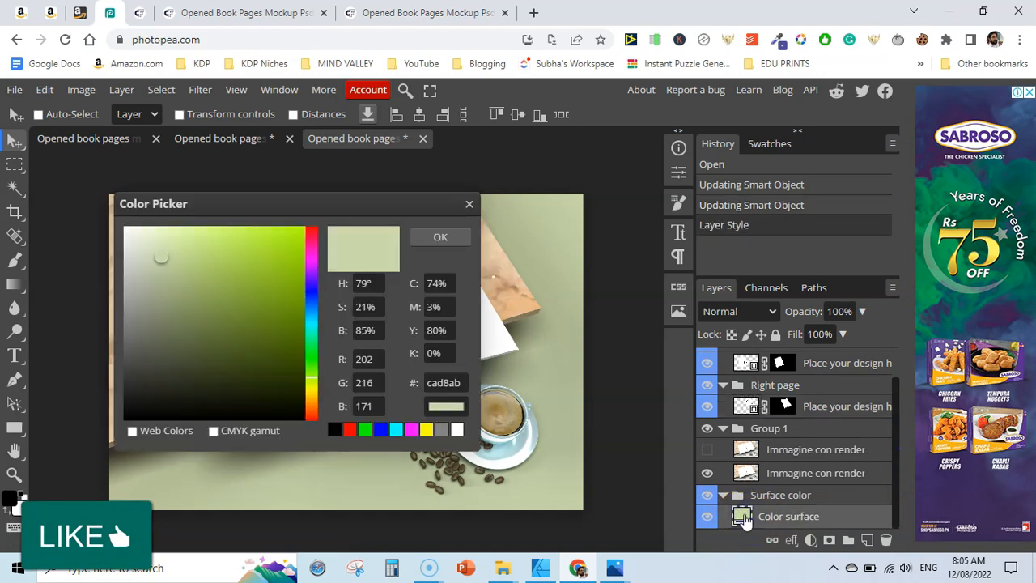
pyautogui.moveTo(310, 348); pyautogui.dragTo(311, 309)
pyautogui.click(284, 264)
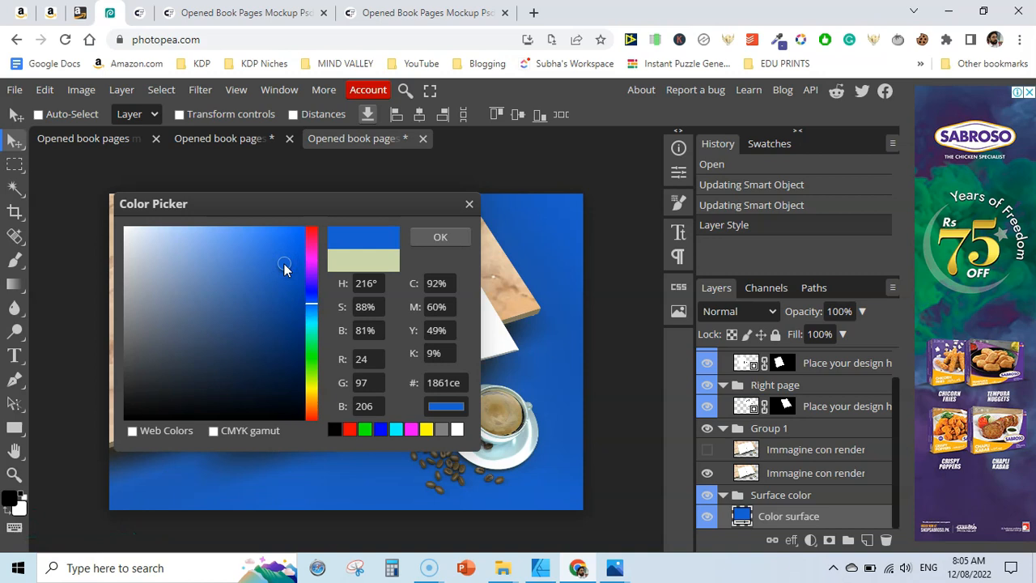
pyautogui.click(453, 240)
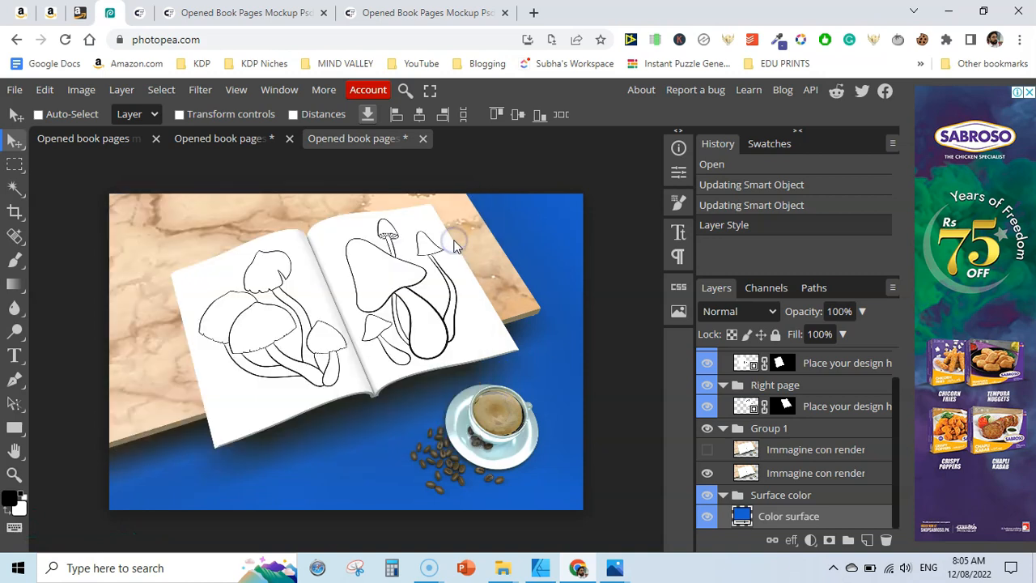
pyautogui.click(575, 229)
pyautogui.click(14, 89)
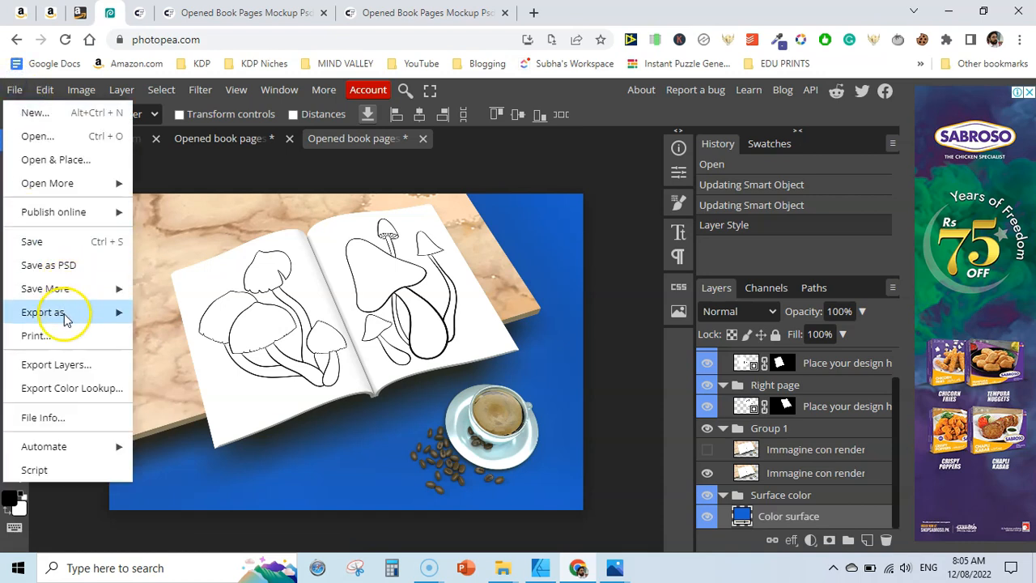
pyautogui.moveTo(66, 314)
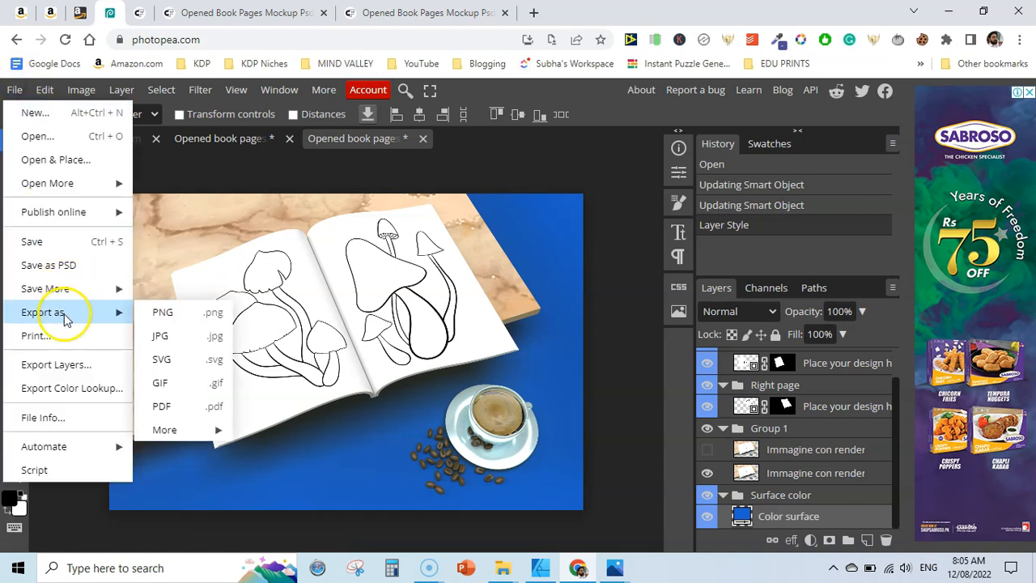
pyautogui.click(164, 313)
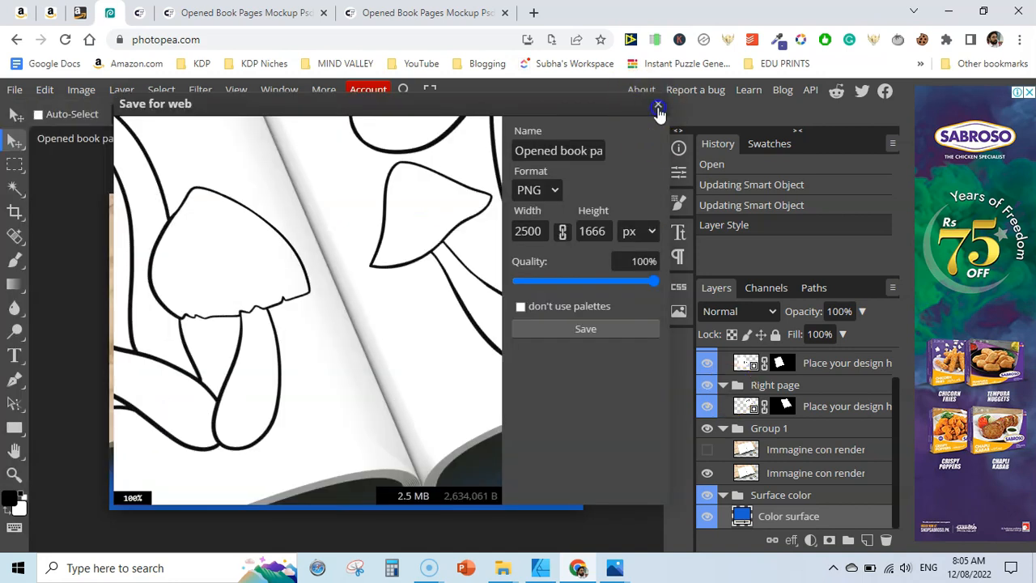
pyautogui.click(657, 104)
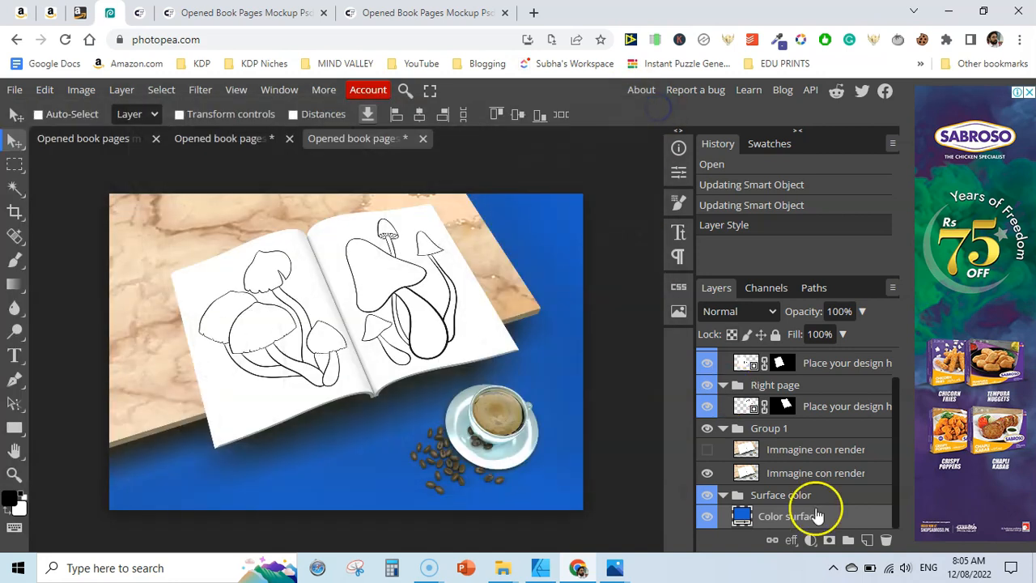
# Change the Color surface fill to a greyish blue #90a2bd
pyautogui.doubleClick(740, 516)
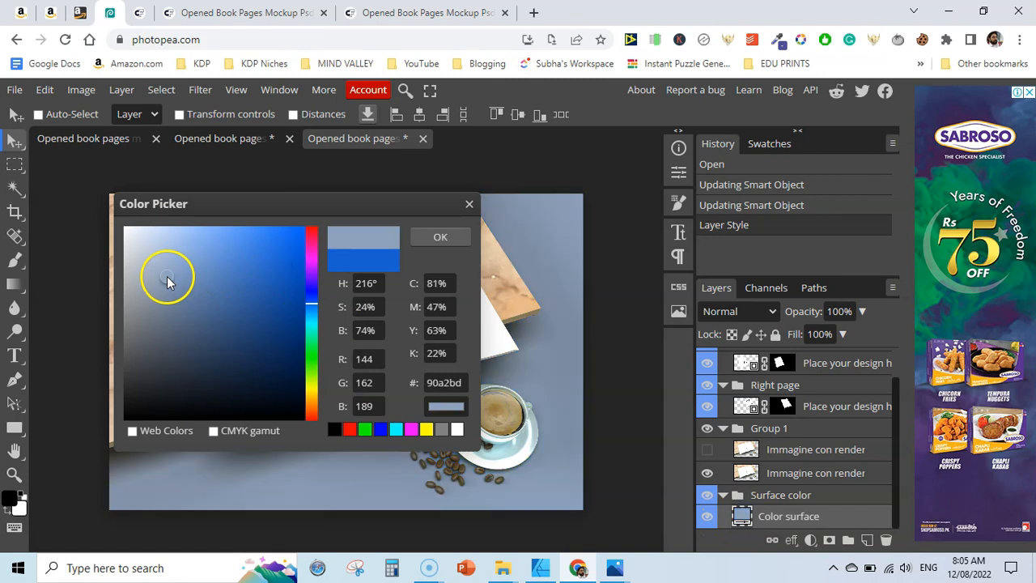
pyautogui.click(440, 236)
# Export the mockup as a PNG at 100% quality, saving it as Opened book pages mockup 3.png
pyautogui.click(15, 89)
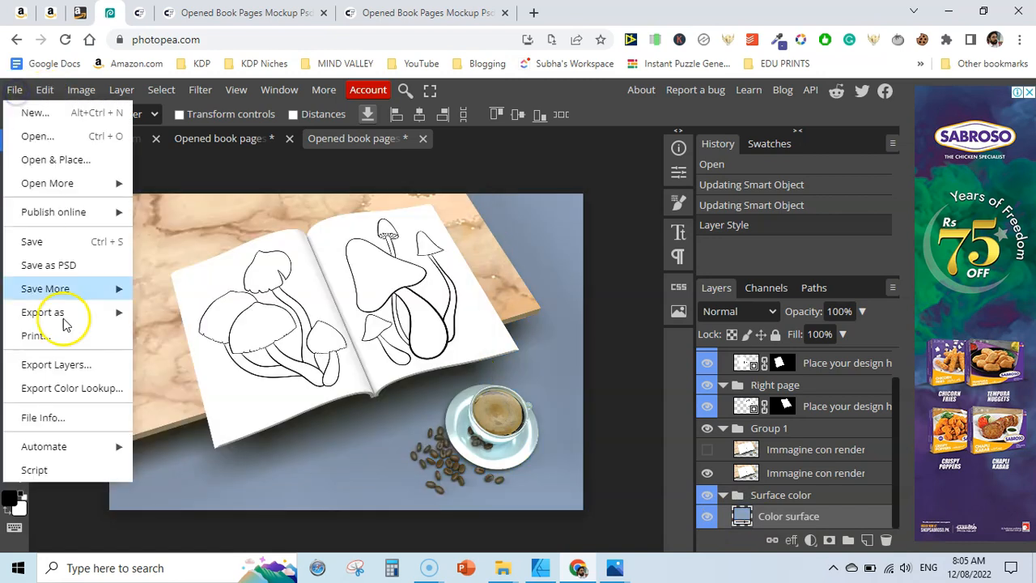
pyautogui.moveTo(56, 312)
pyautogui.click(160, 316)
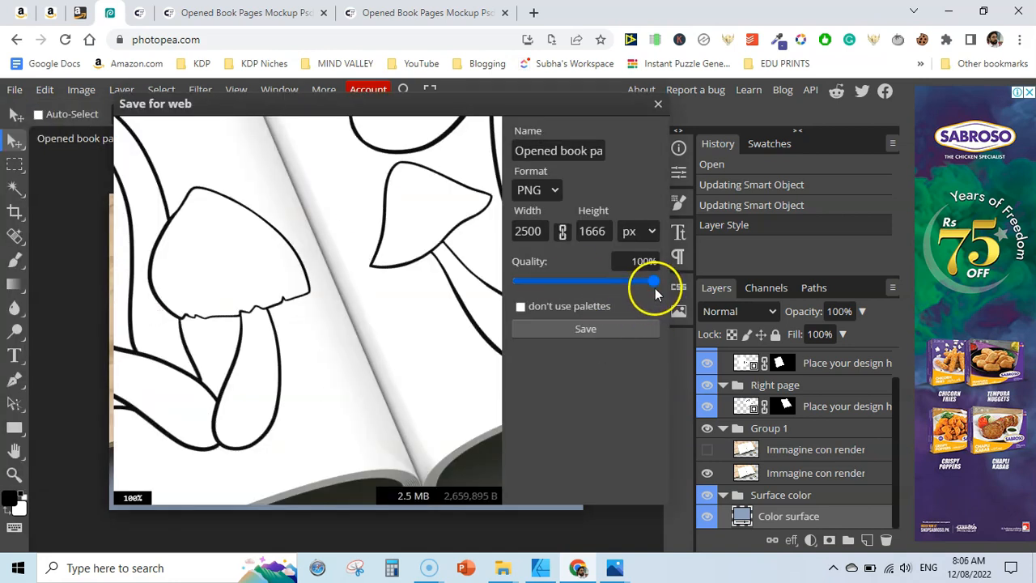
pyautogui.click(649, 264)
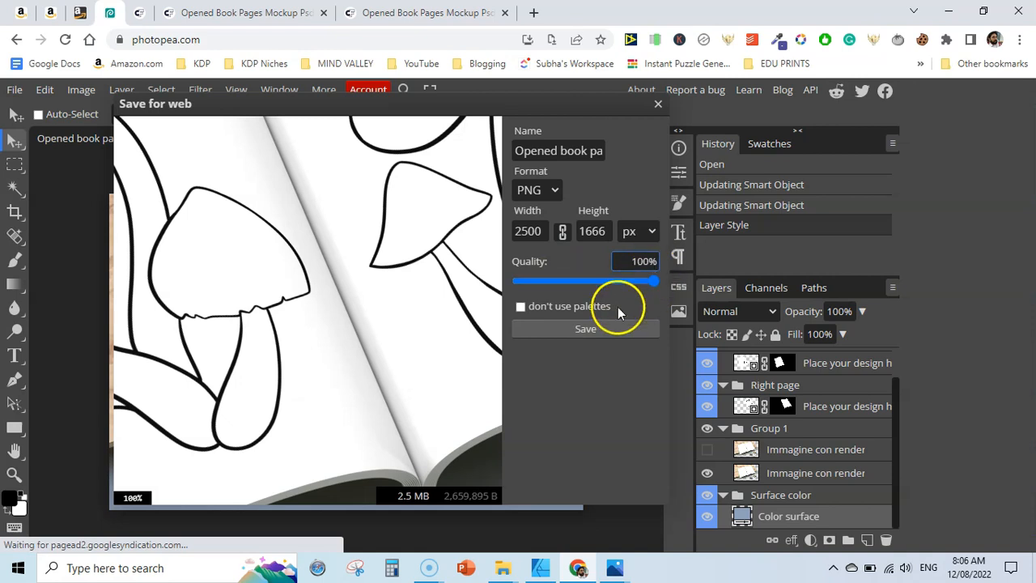
pyautogui.click(584, 329)
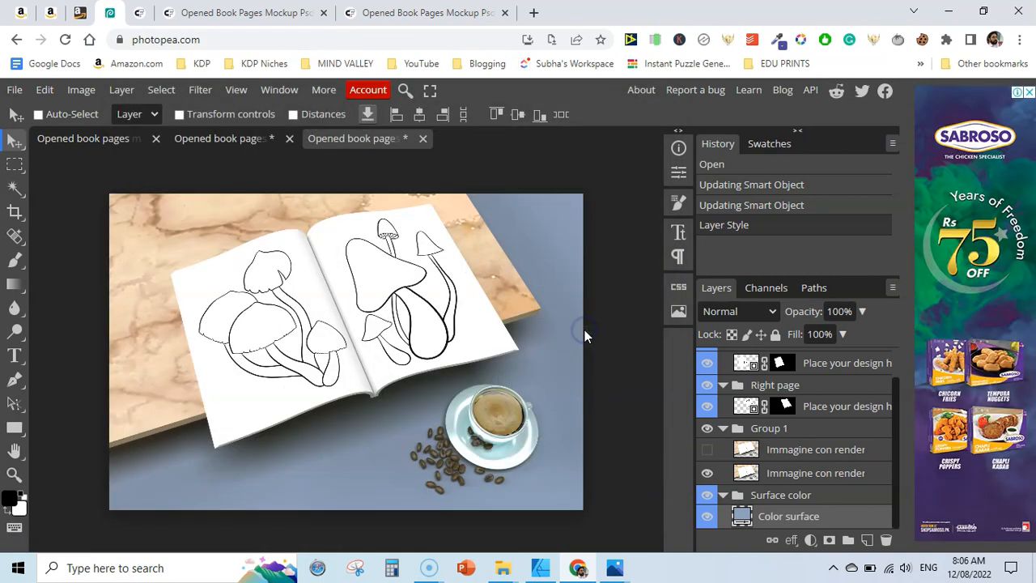
pyautogui.click(300, 472)
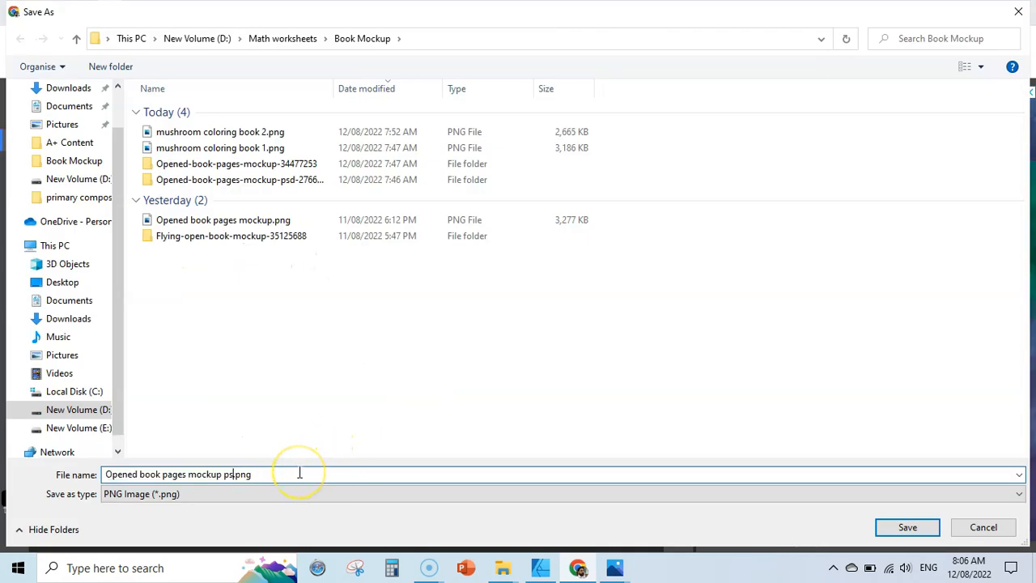
pyautogui.write('3')
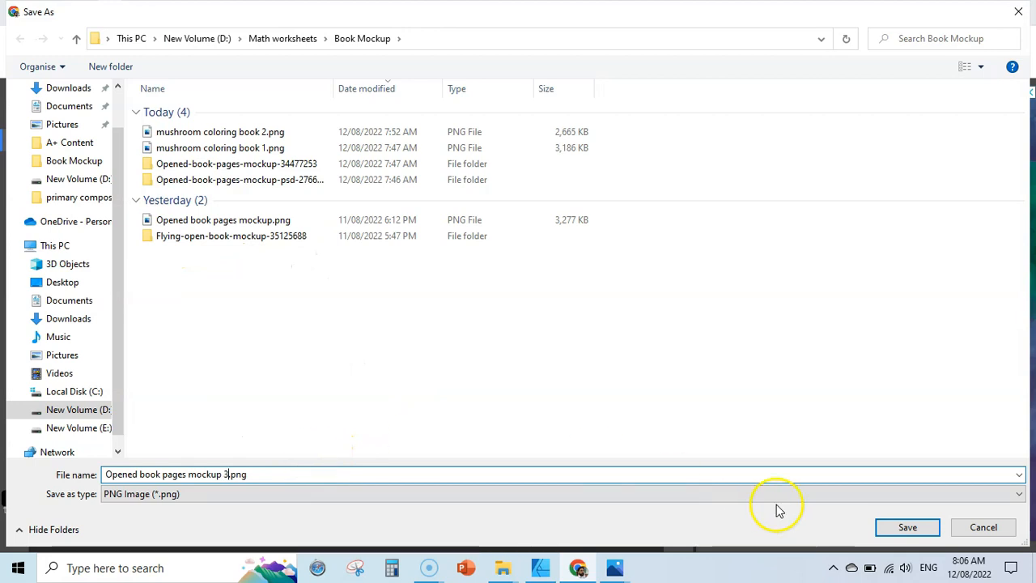
pyautogui.click(914, 526)
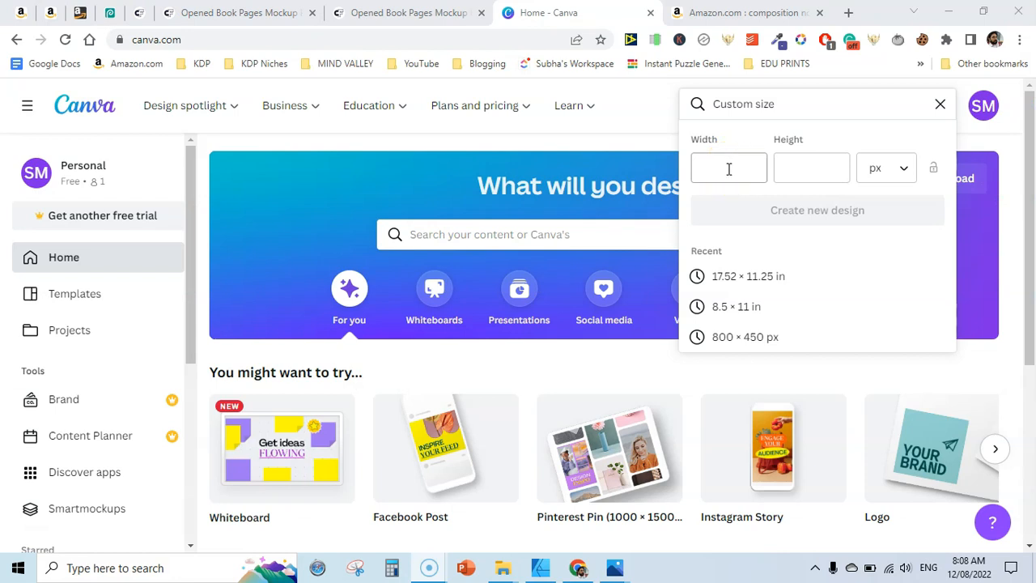
# Switch to Canva and create a new custom-size design of 970 × 600 px
pyautogui.click(728, 170)
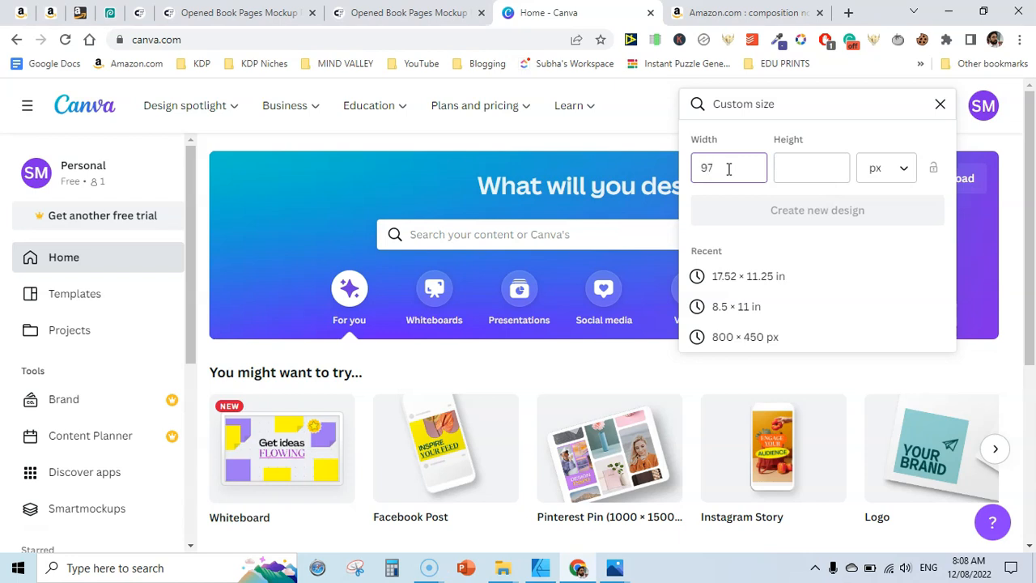
pyautogui.click(820, 167)
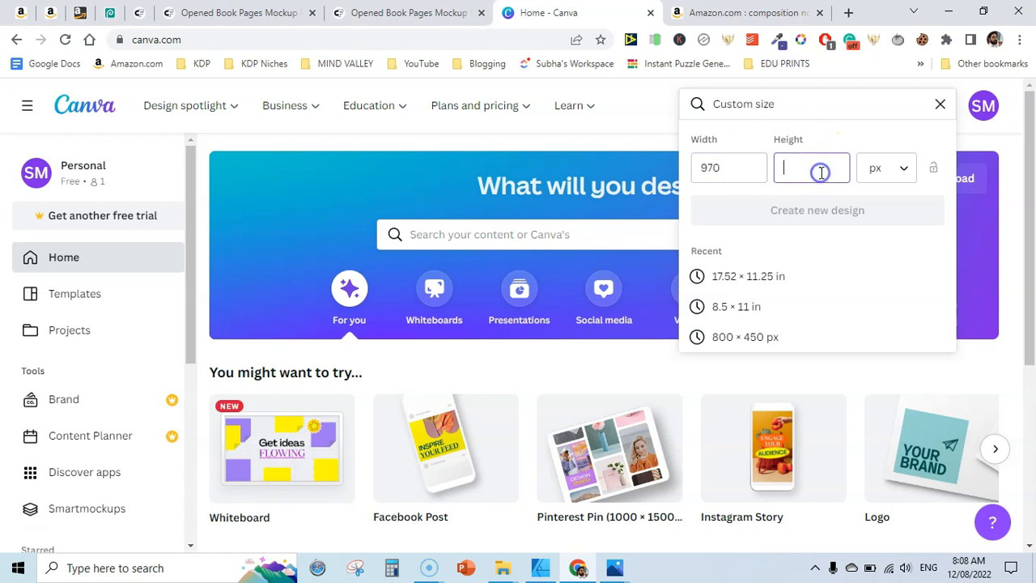
pyautogui.write('600')
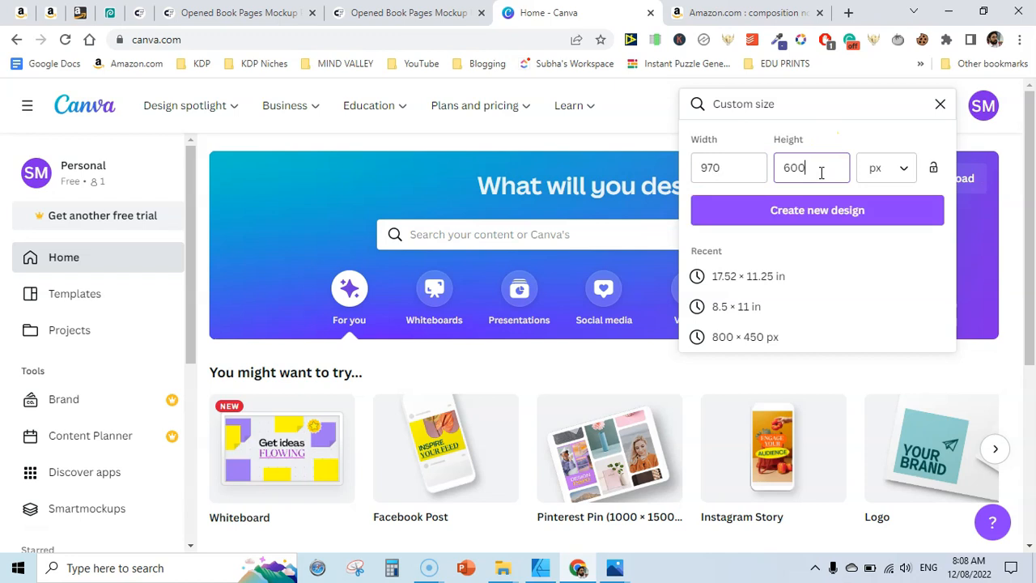
pyautogui.click(785, 209)
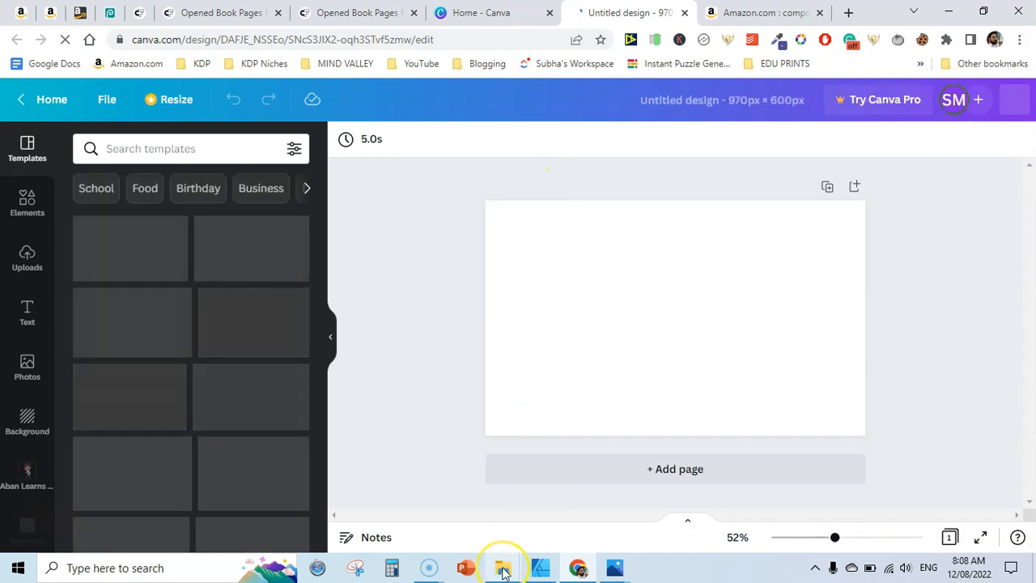
# Drag the exported mockup 3 PNG from the Book Mockup folder onto the design and resize it to fill the page
pyautogui.moveTo(503, 570)
pyautogui.click(542, 478)
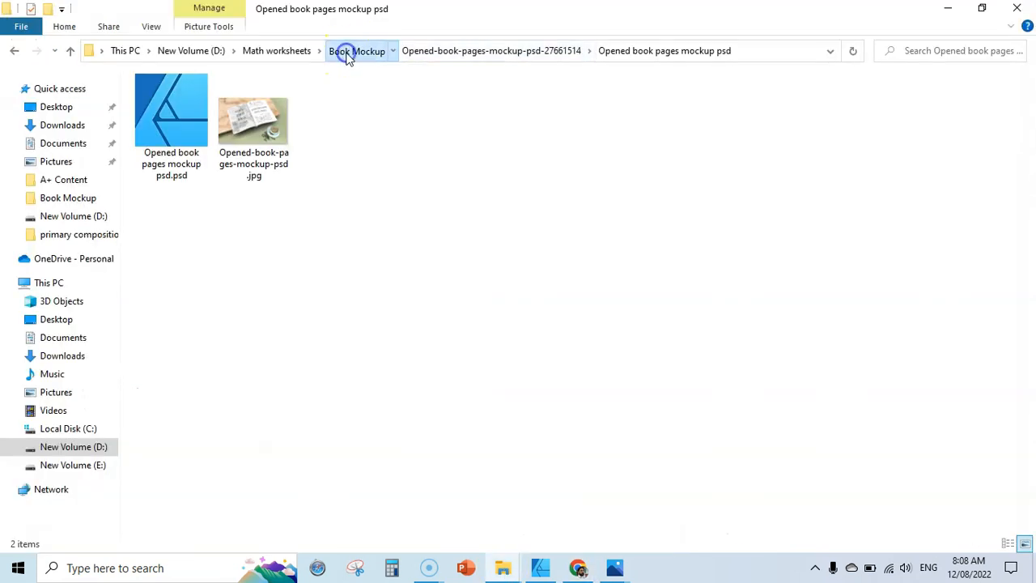
pyautogui.click(343, 52)
pyautogui.moveTo(174, 150); pyautogui.dragTo(654, 285)
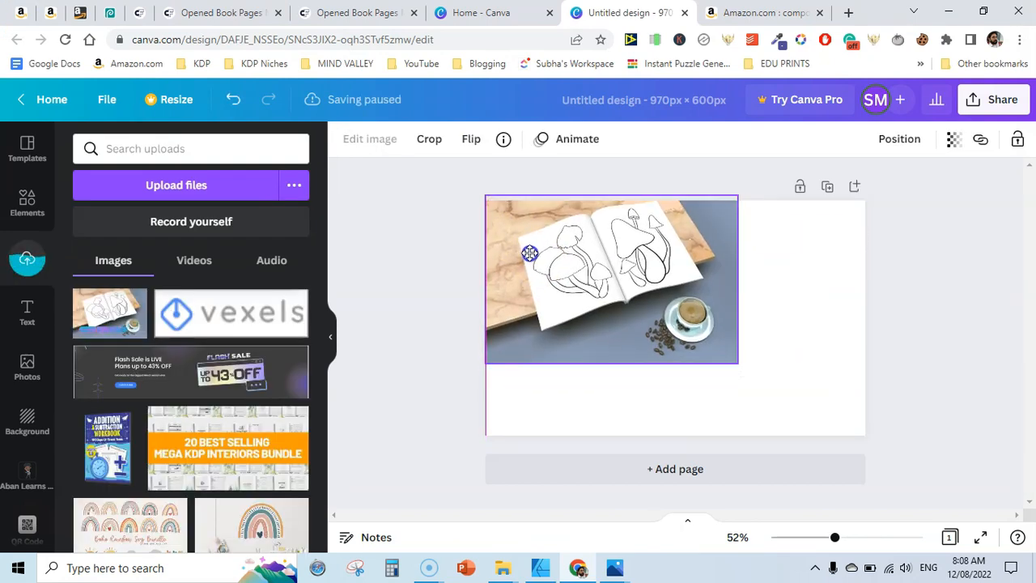
pyautogui.click(555, 259)
pyautogui.moveTo(736, 367); pyautogui.dragTo(890, 418)
pyautogui.moveTo(831, 332)
pyautogui.mouseDown()
pyautogui.moveTo(827, 323)
pyautogui.moveTo(828, 332)
pyautogui.mouseUp()
pyautogui.click(938, 334)
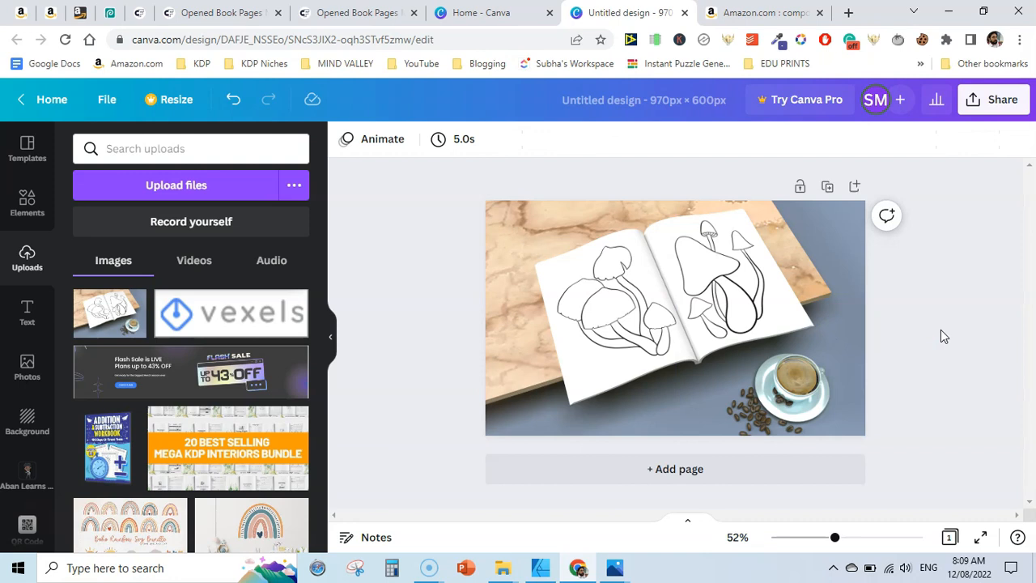
# Duplicate the page and replace page 2's background with another coloring book mockup image from the Book Mockup folder
pyautogui.click(825, 187)
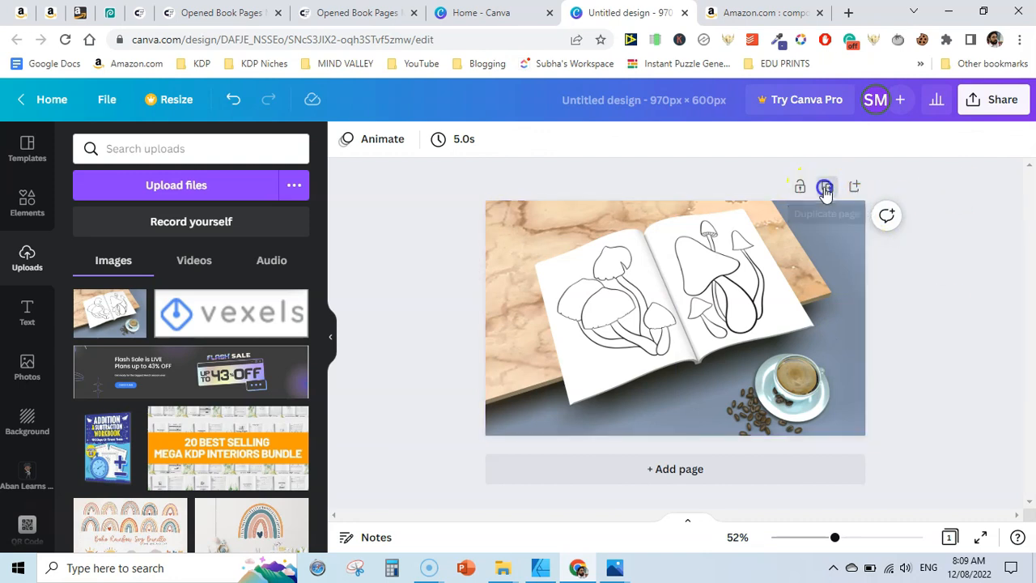
pyautogui.click(499, 569)
pyautogui.click(592, 495)
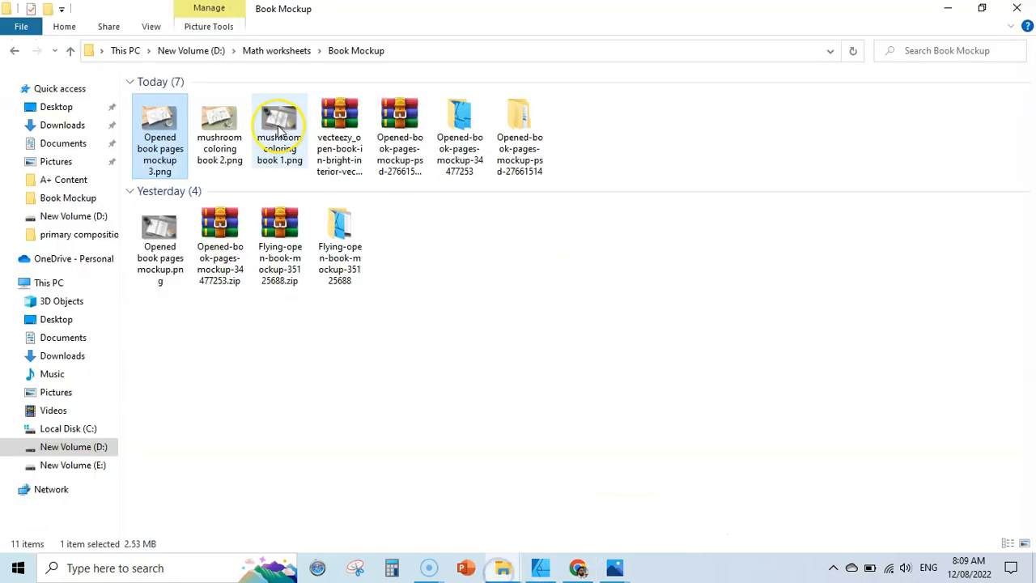
pyautogui.moveTo(278, 131); pyautogui.dragTo(561, 275)
pyautogui.rightClick(624, 324)
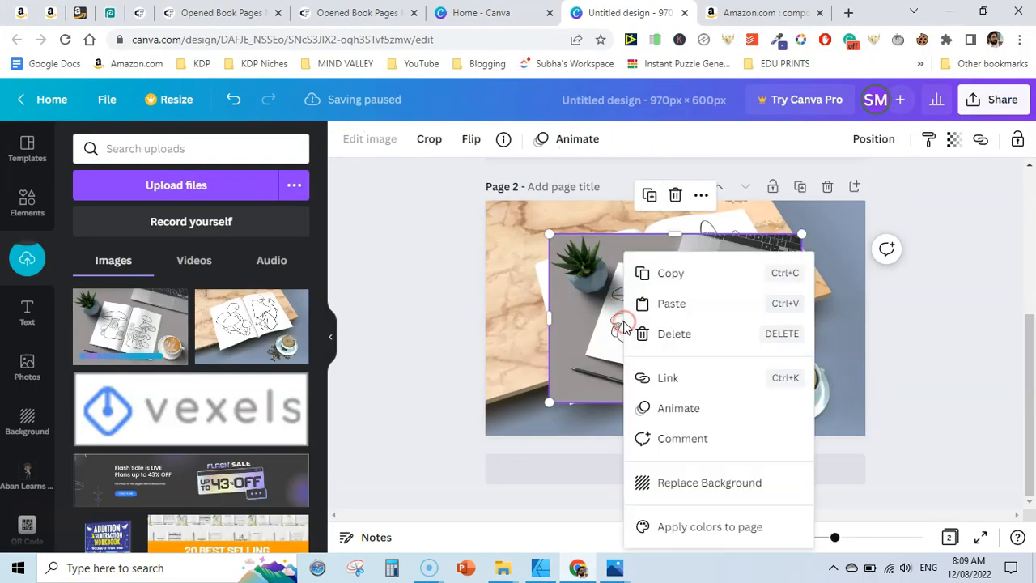
pyautogui.click(707, 485)
pyautogui.click(941, 304)
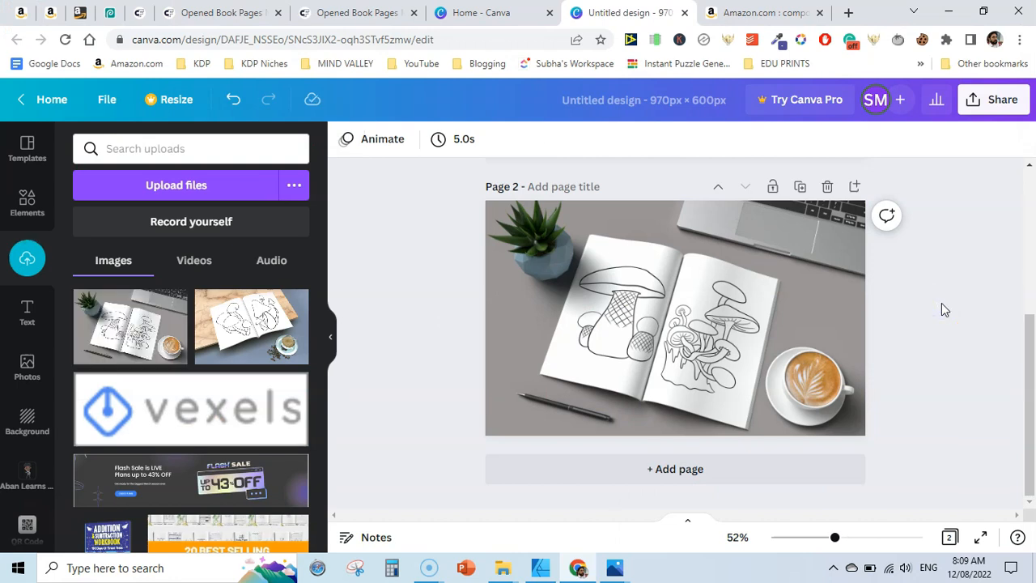
# Download all pages as PNG and save the file as A+ Standard Header image in Book Mockup
pyautogui.moveTo(1030, 373); pyautogui.dragTo(1031, 237)
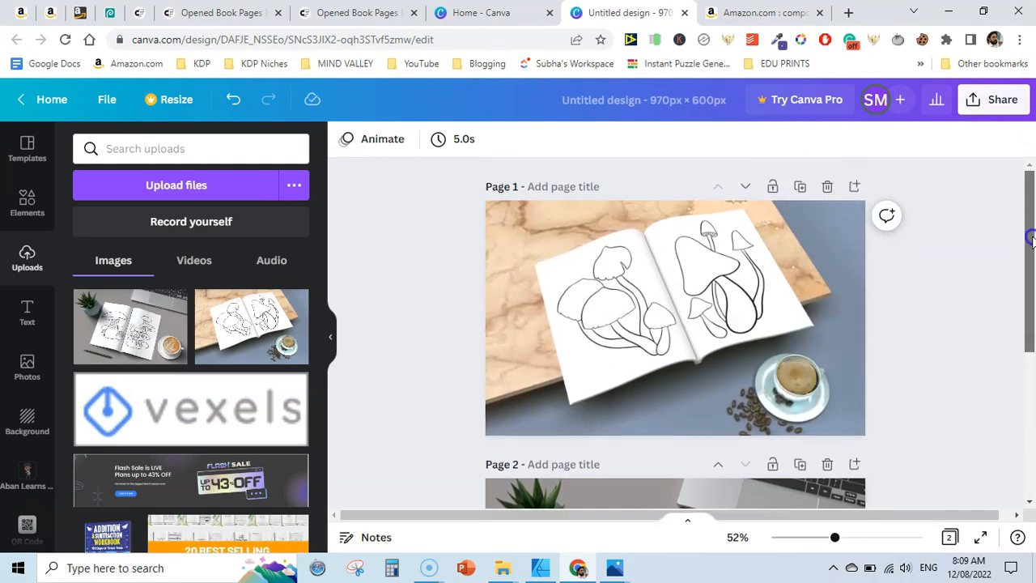
pyautogui.click(994, 99)
pyautogui.moveTo(1017, 262); pyautogui.dragTo(1017, 370)
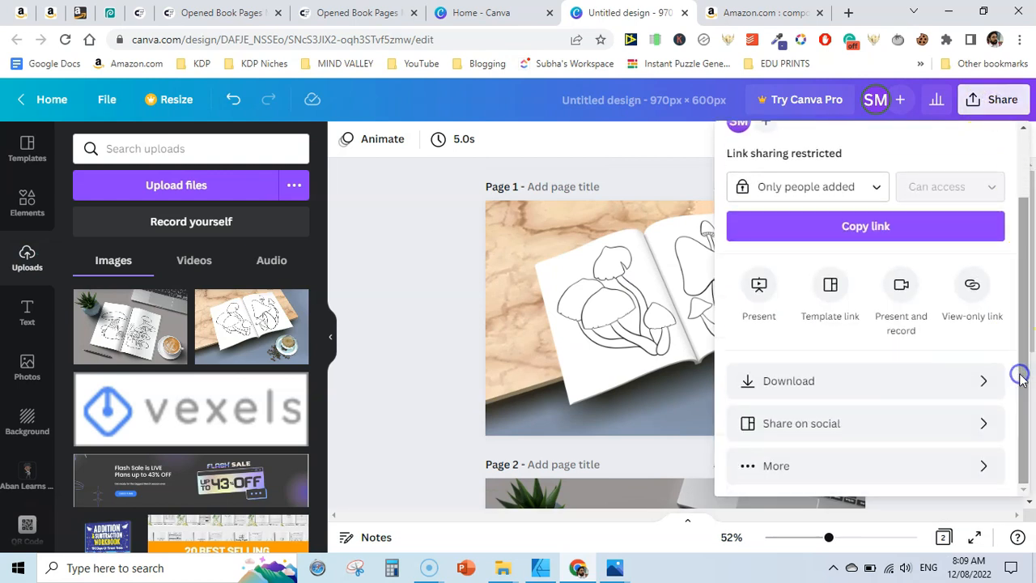
pyautogui.click(828, 384)
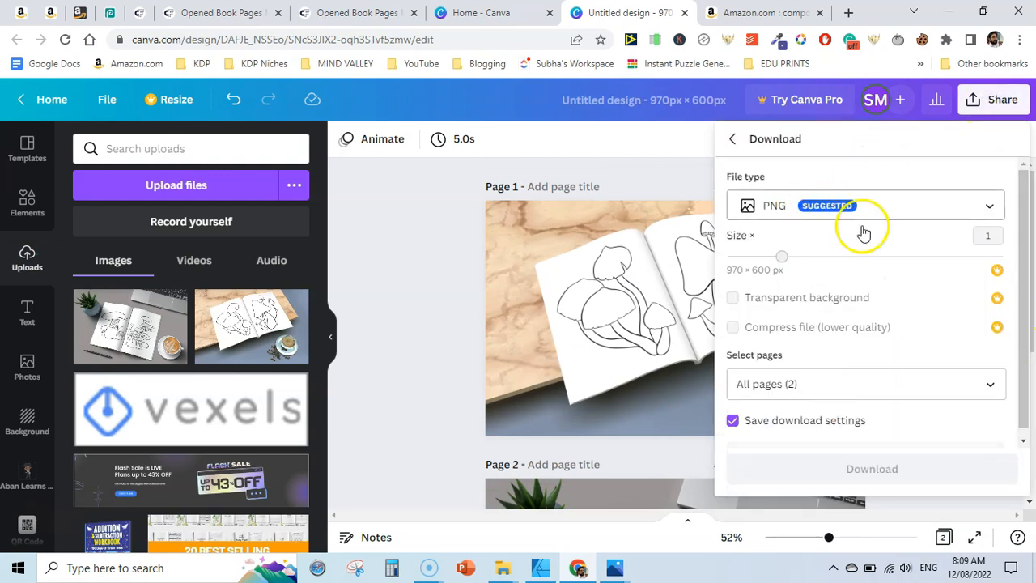
pyautogui.click(870, 469)
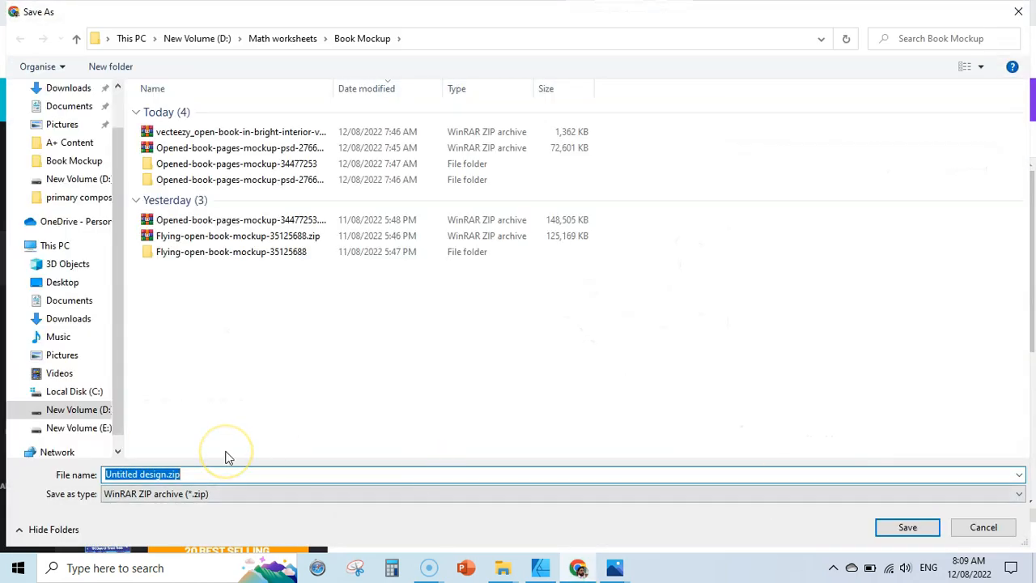
pyautogui.write('A+ Standard HEA')
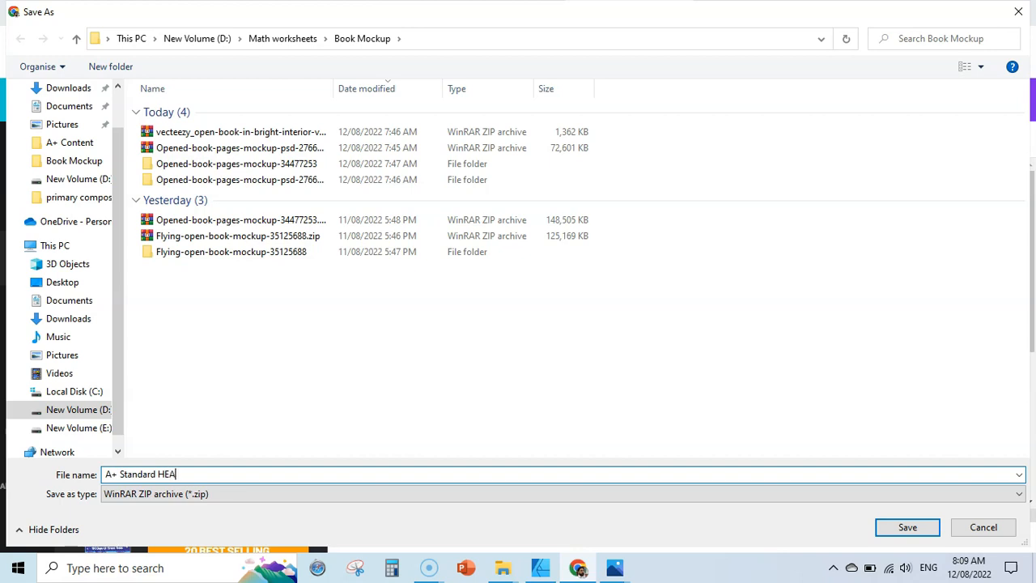
pyautogui.write('eader imag')
pyautogui.press('Return')
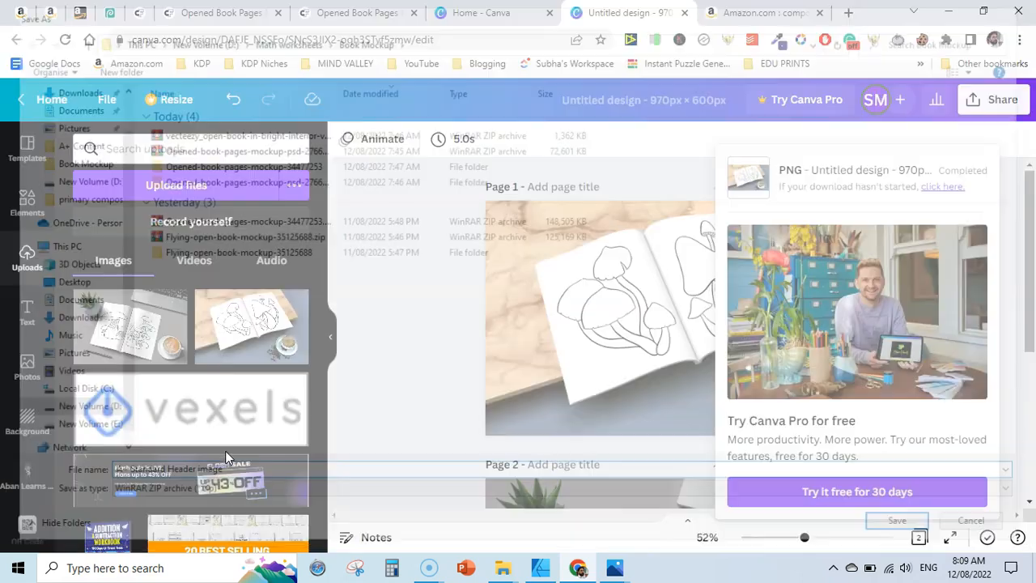
# Show the downloaded A+ Standard Header image zip in its folder and extract it to its own A+ Standard Header image folder
pyautogui.click(77, 536)
pyautogui.rightClick(77, 536)
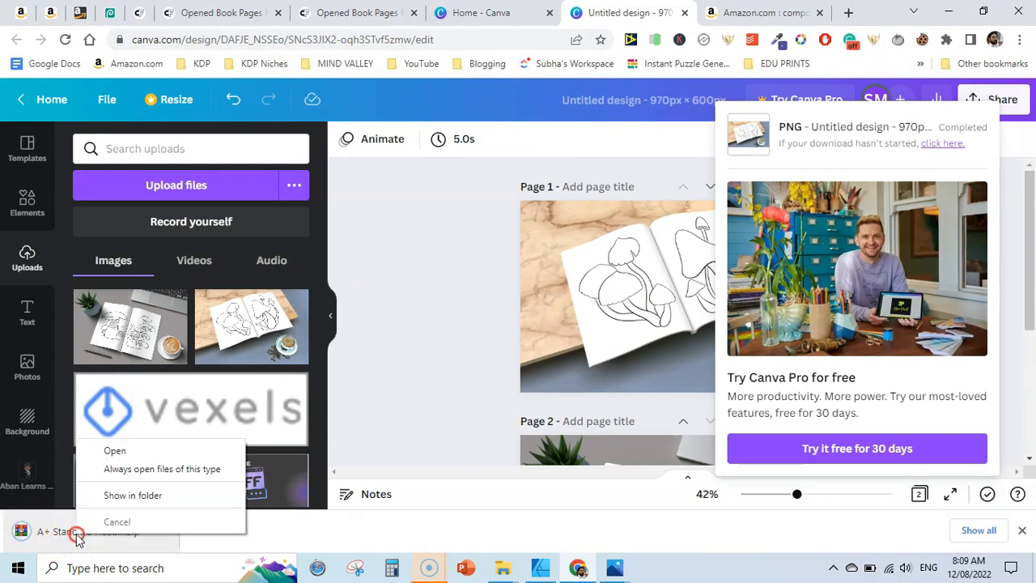
pyautogui.click(139, 492)
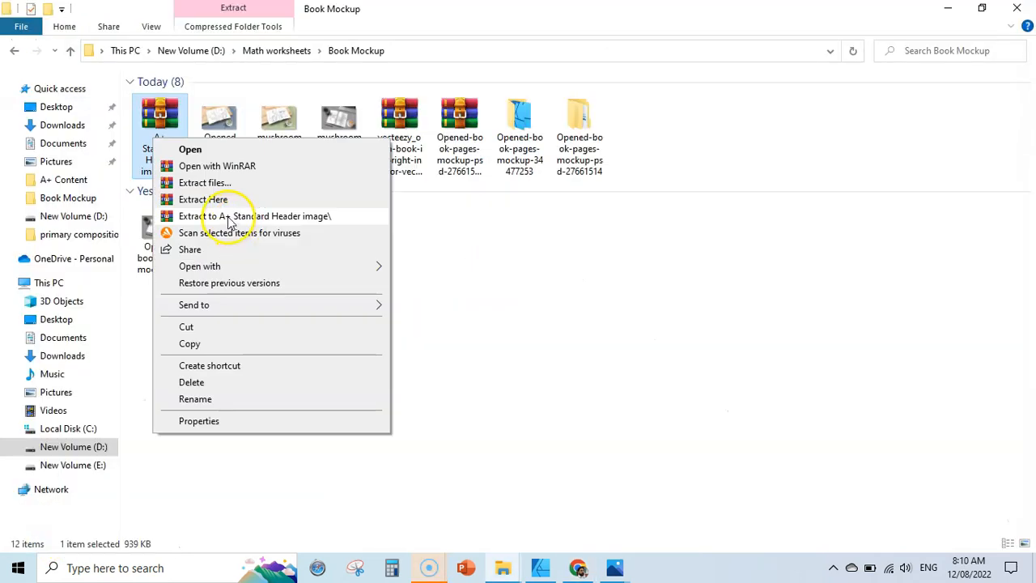
pyautogui.click(235, 219)
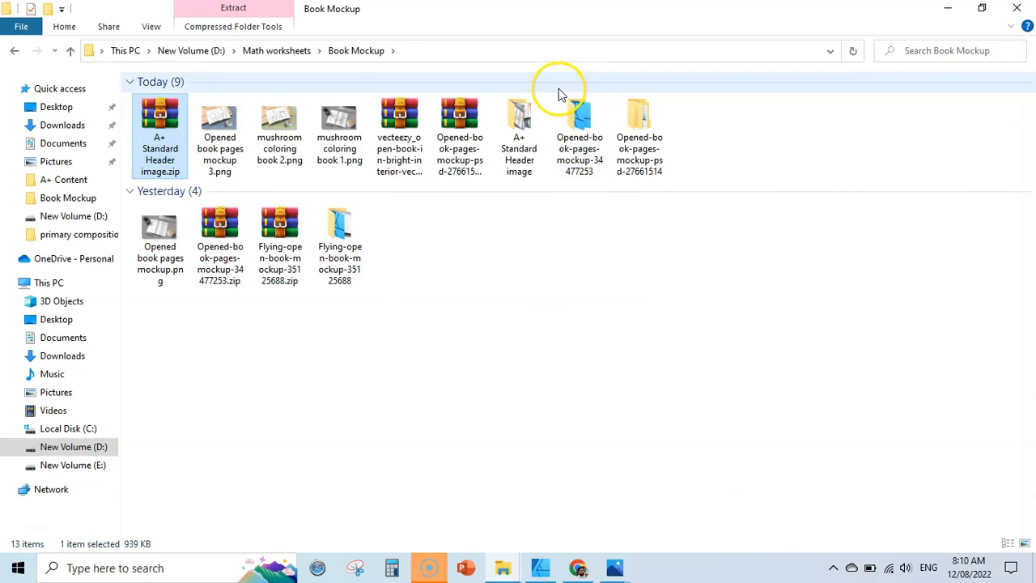
# Open the extracted folder and view the two exported header images, 1.png and 2.png
pyautogui.doubleClick(524, 120)
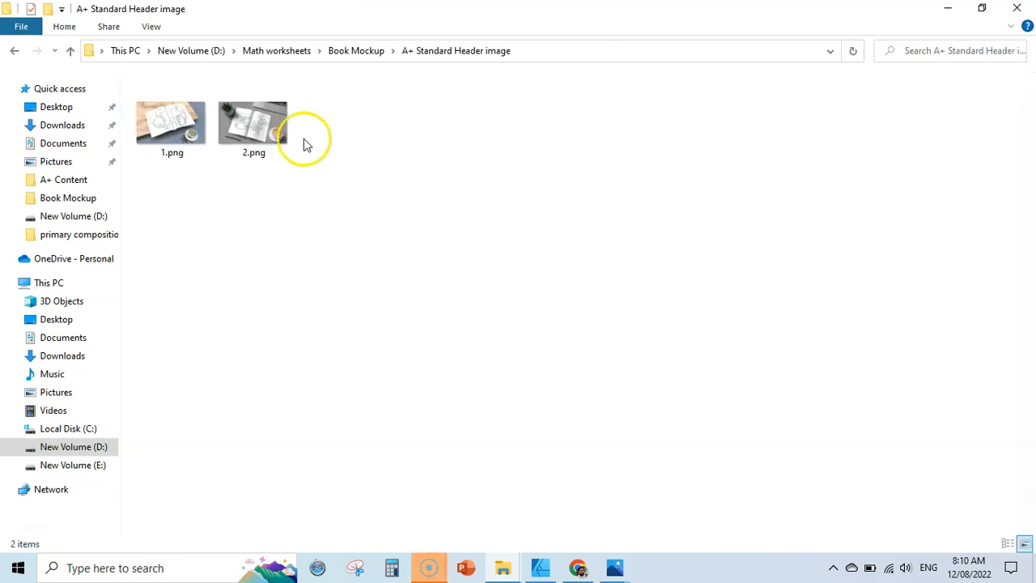
pyautogui.doubleClick(183, 122)
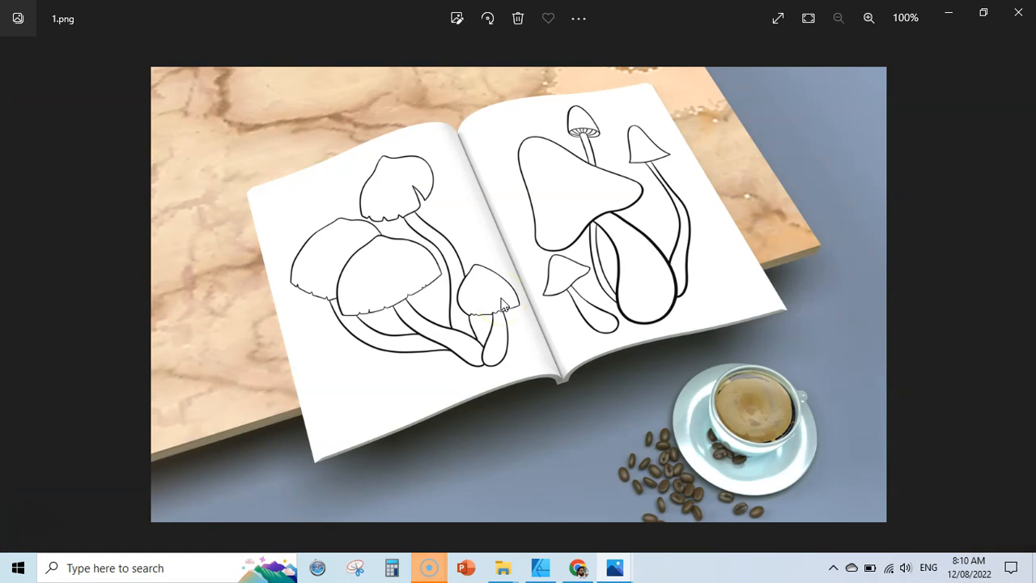
pyautogui.press('Right')
pyautogui.click(508, 301)
pyautogui.click(1013, 15)
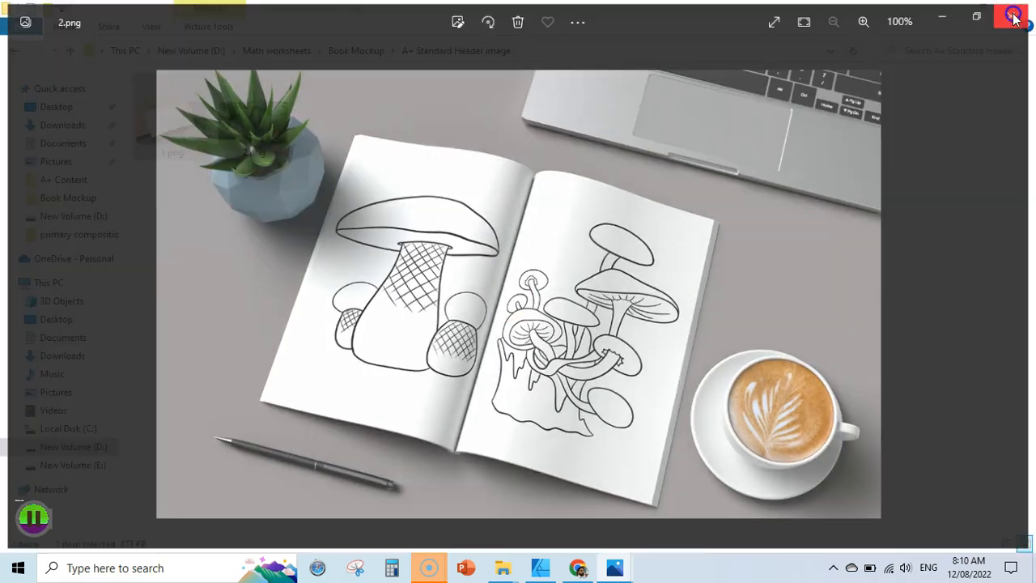
# Return to the browser, open the Coloring and Drawing Book Mockup PSD on Creative Fabrica, and download it
pyautogui.click(578, 567)
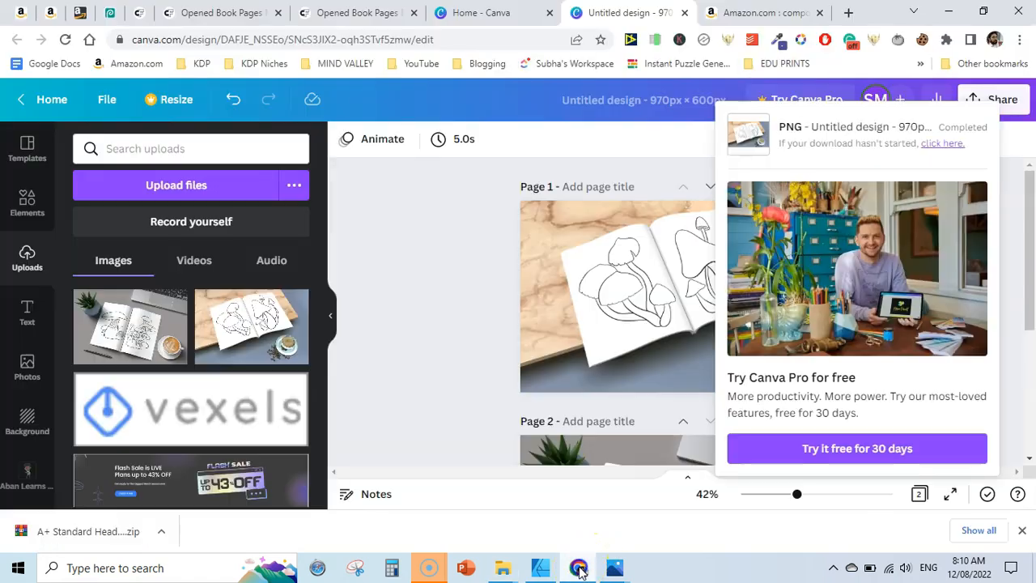
pyautogui.click(223, 13)
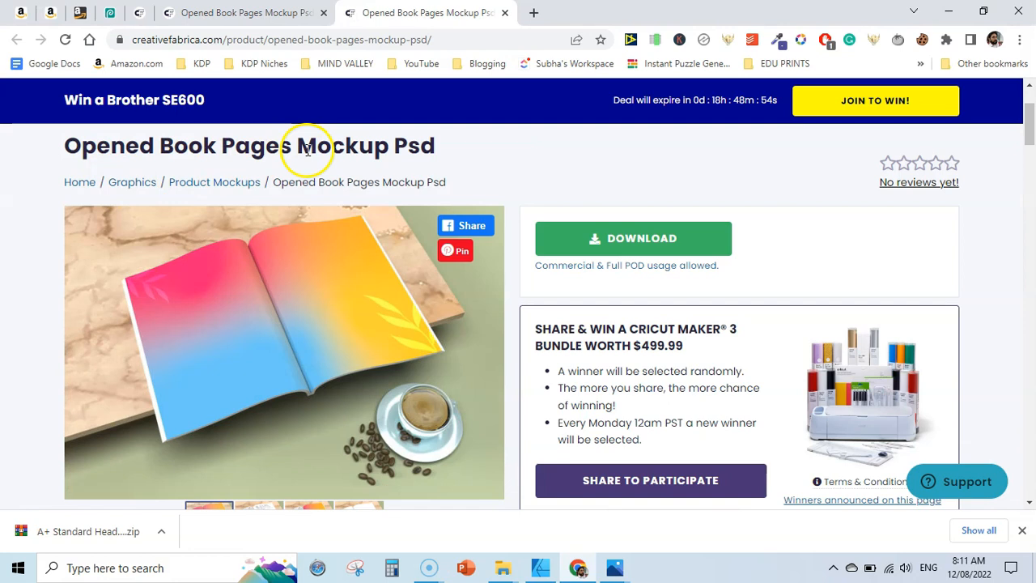
pyautogui.click(241, 12)
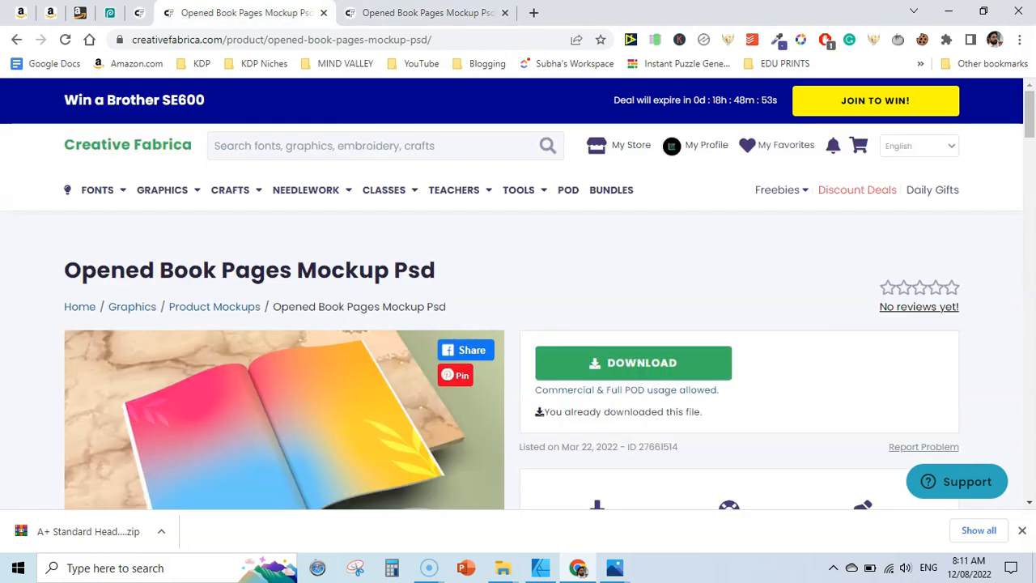
pyautogui.scroll(-10, 879, 202)
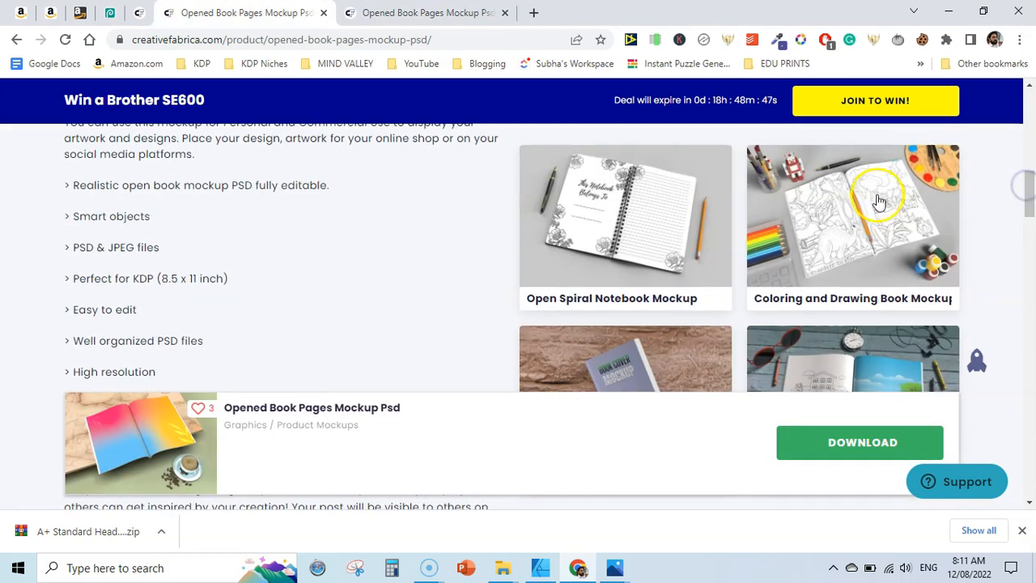
pyautogui.click(879, 202)
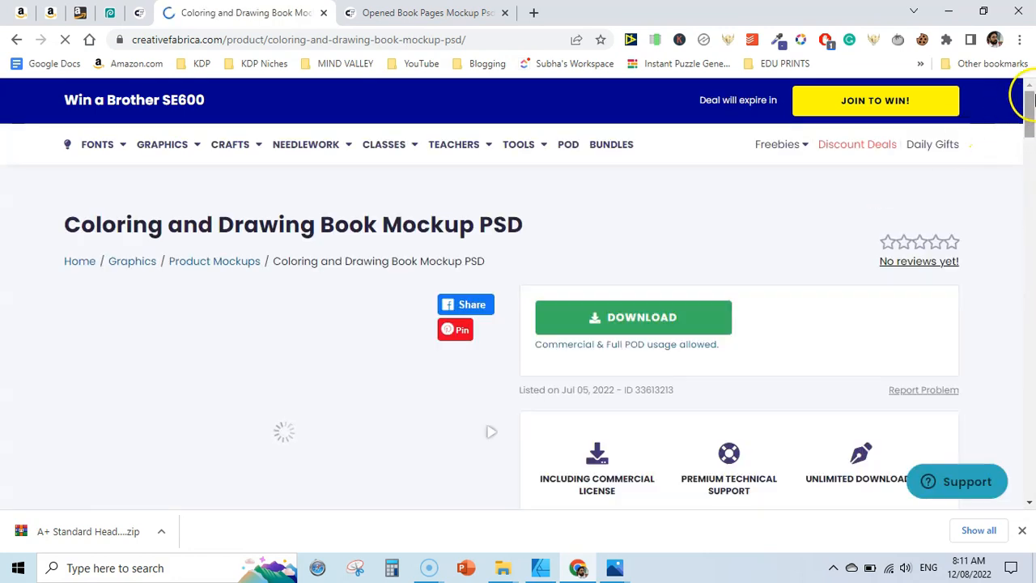
pyautogui.moveTo(1032, 99); pyautogui.dragTo(1033, 116)
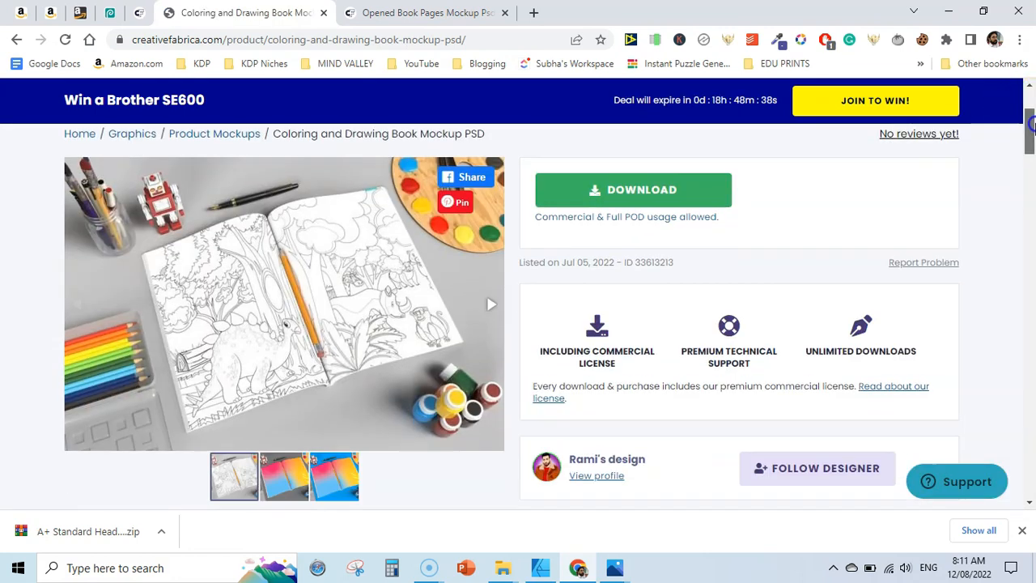
pyautogui.click(637, 187)
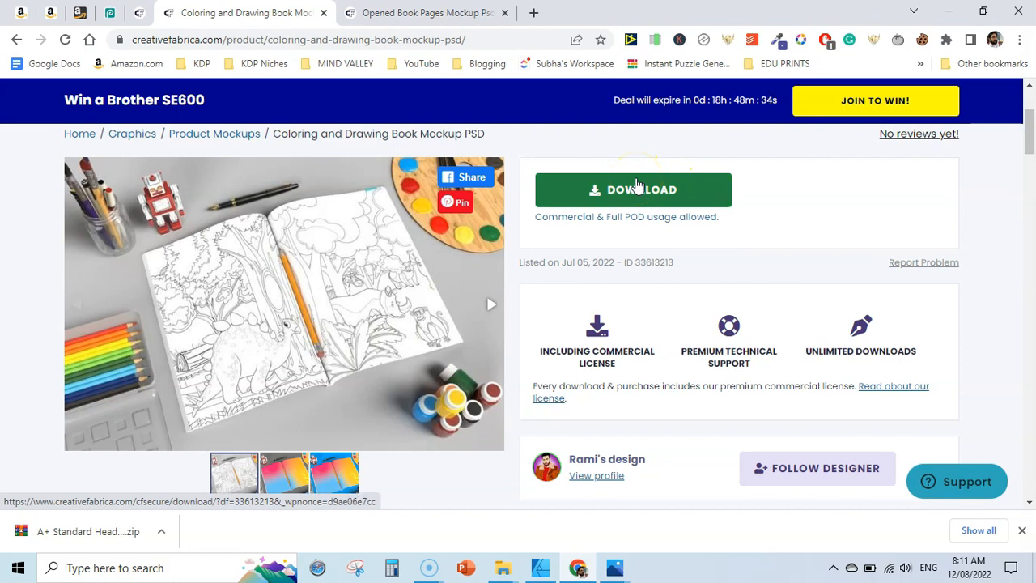